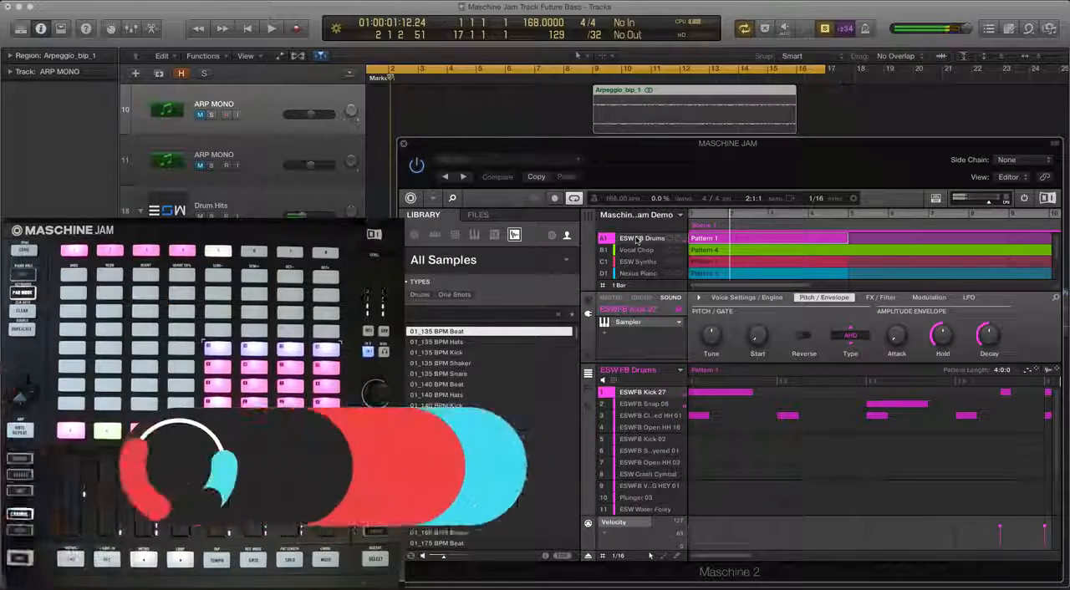
Select the Nexus Piano group and play back the first bars of the project before stopping
left_click(635, 273)
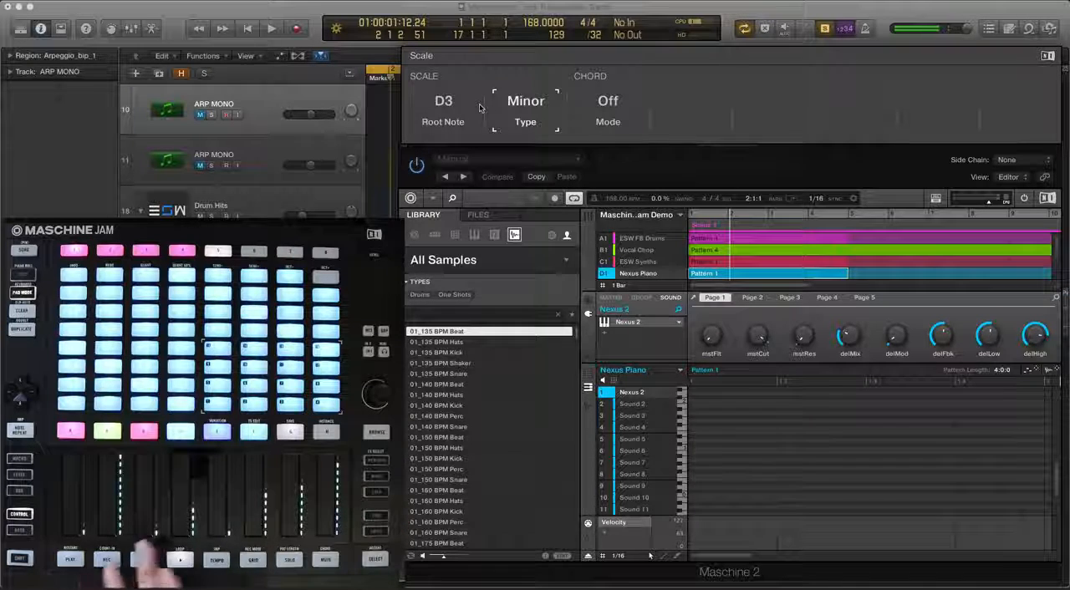
left_click(372, 108)
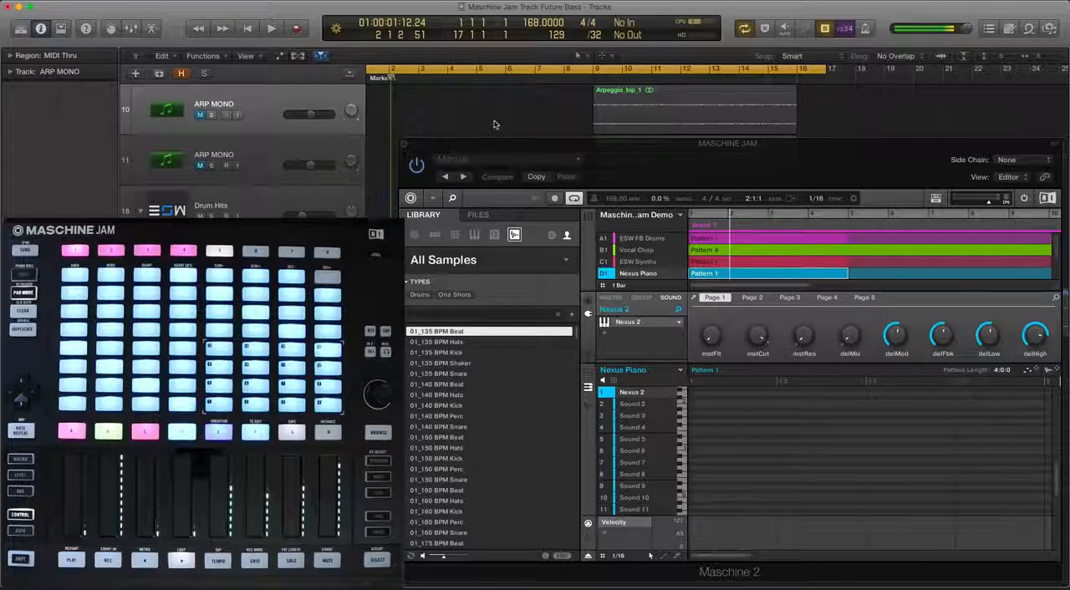
key("space")
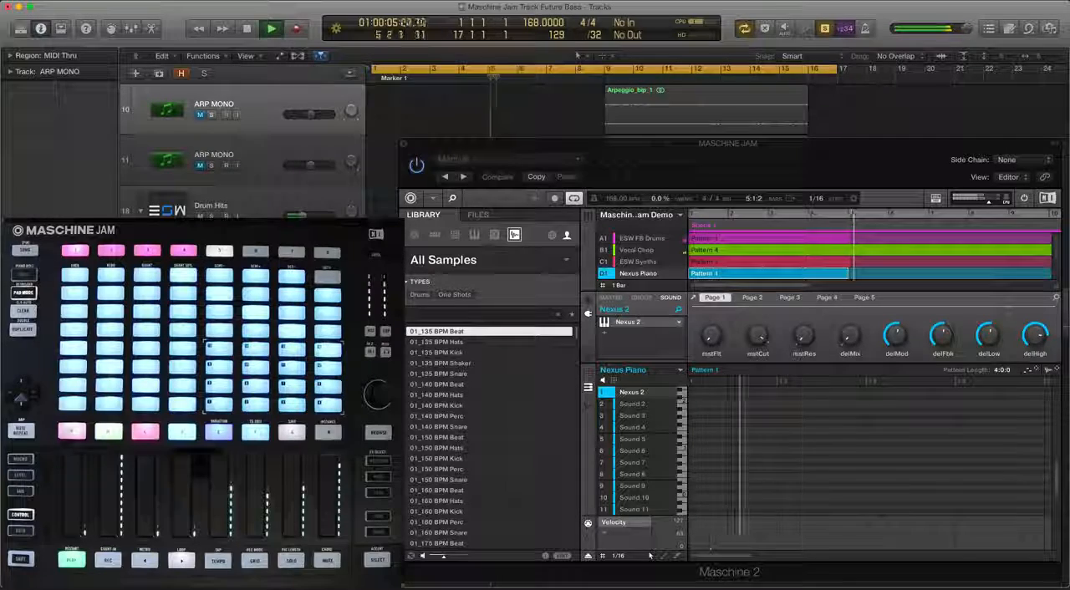
key("space")
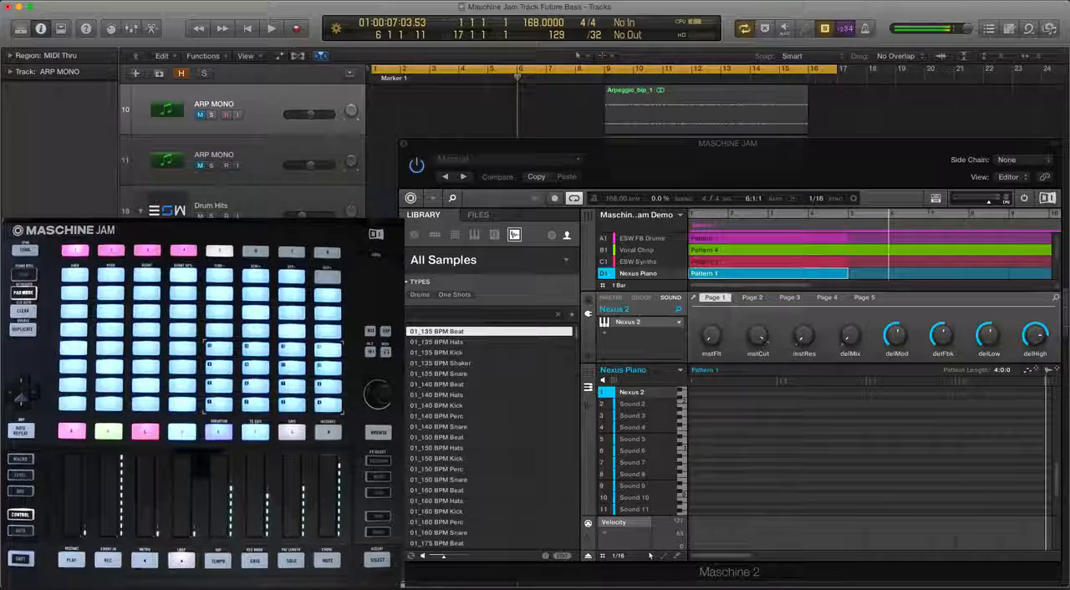
Select the MASCHINE JAM track and put the Nexus Piano pattern editor in keyboard view
left_click(242, 568)
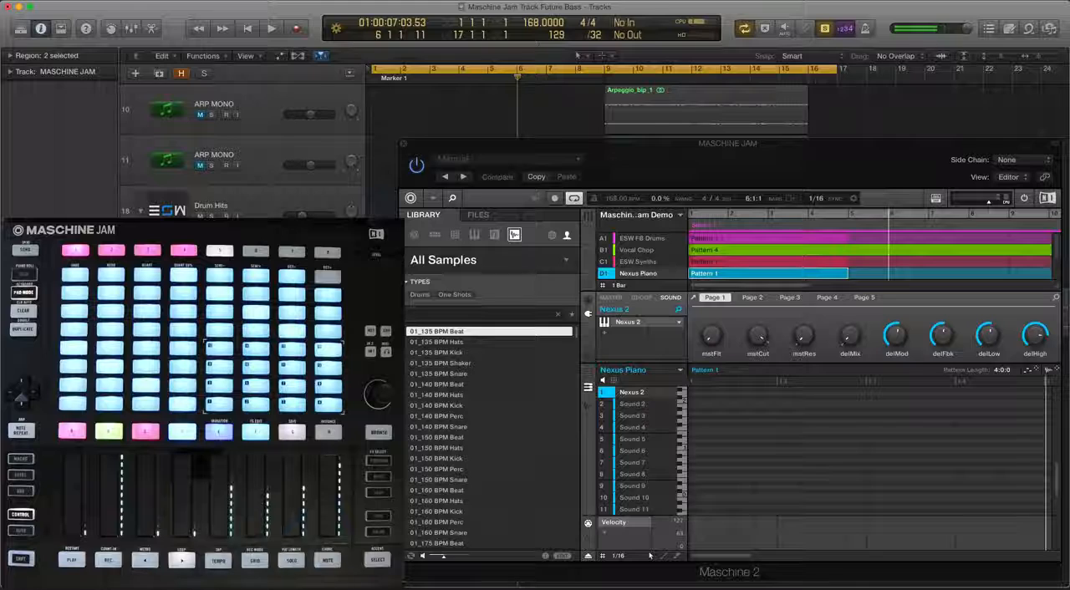
left_click(265, 216)
left_click(266, 257)
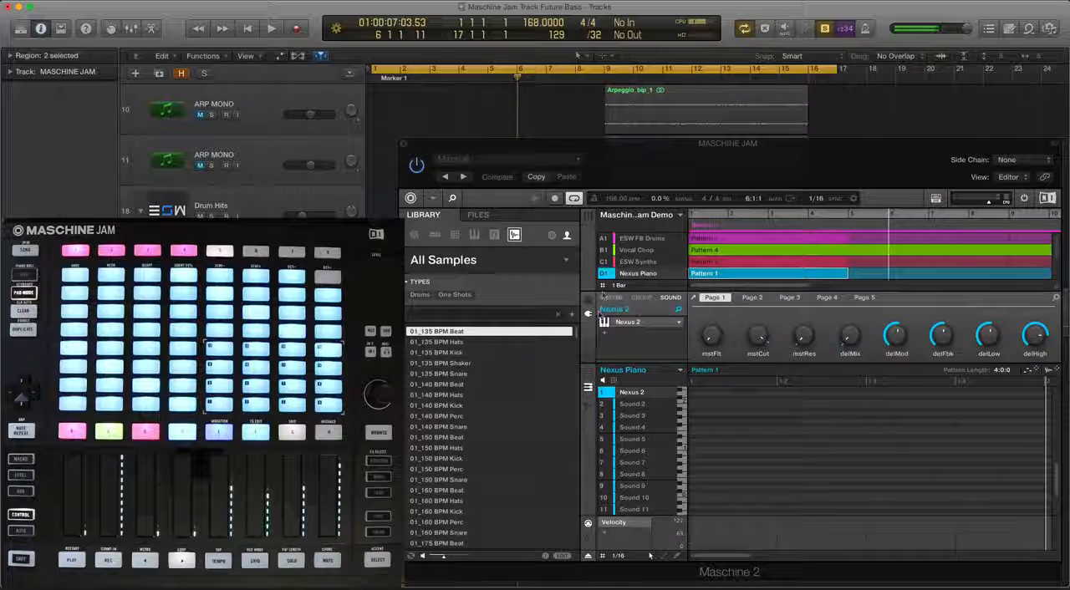
left_click(588, 374)
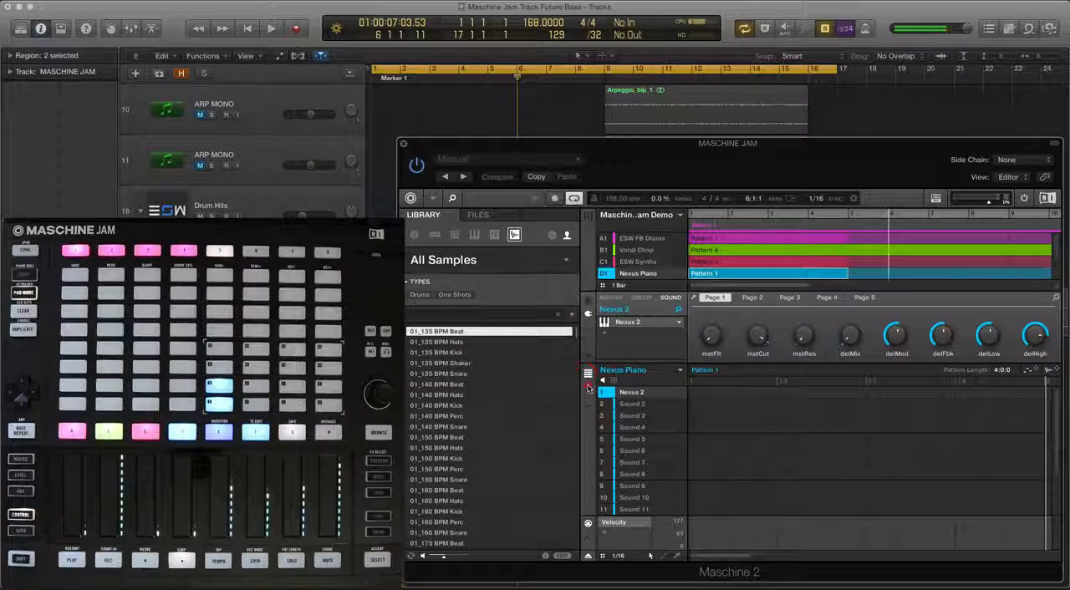
left_click(587, 387)
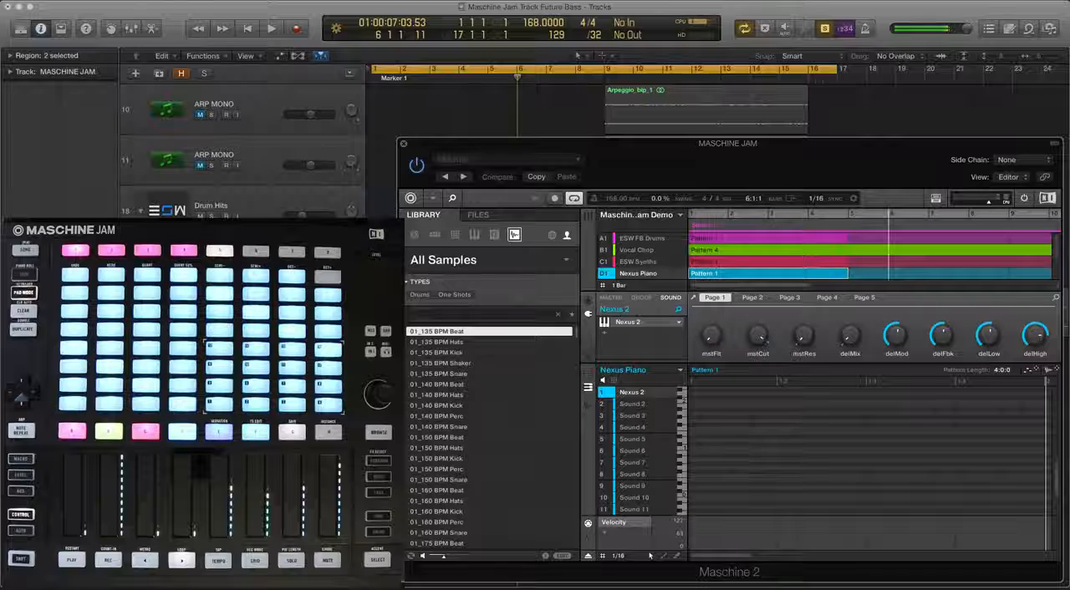
Record a take on the MASCHINE JAM track up to bar 8, restarting the recording once from the beginning
left_click(402, 585)
key("r")
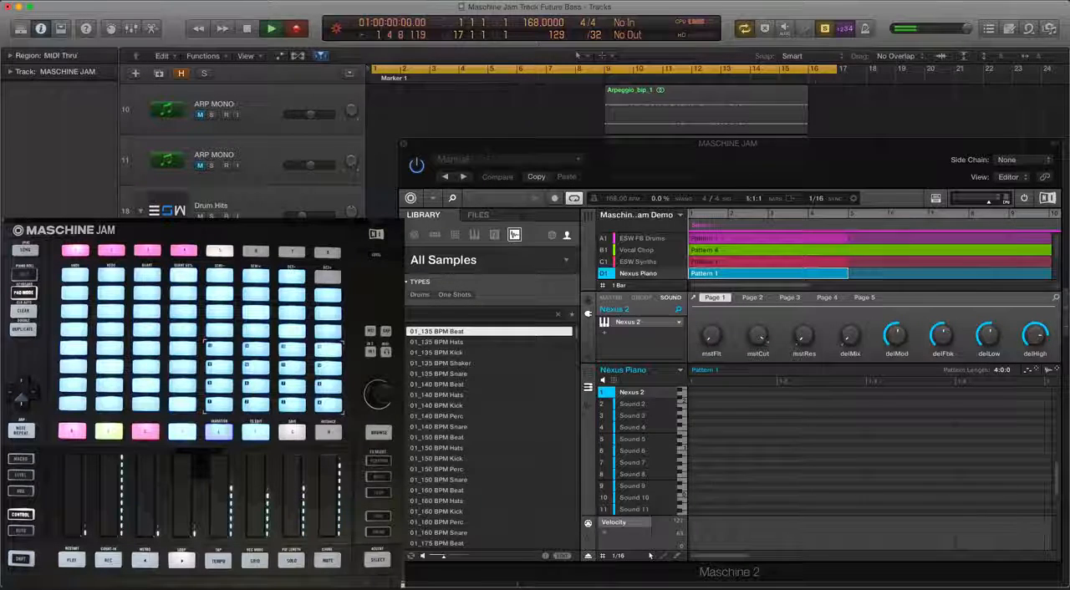
key("space")
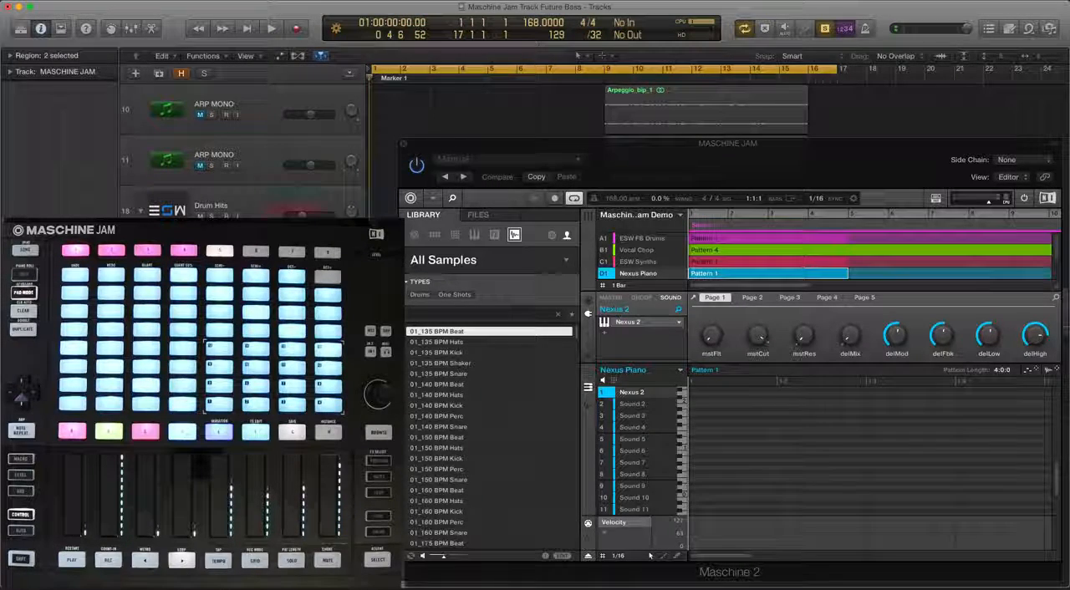
key("r")
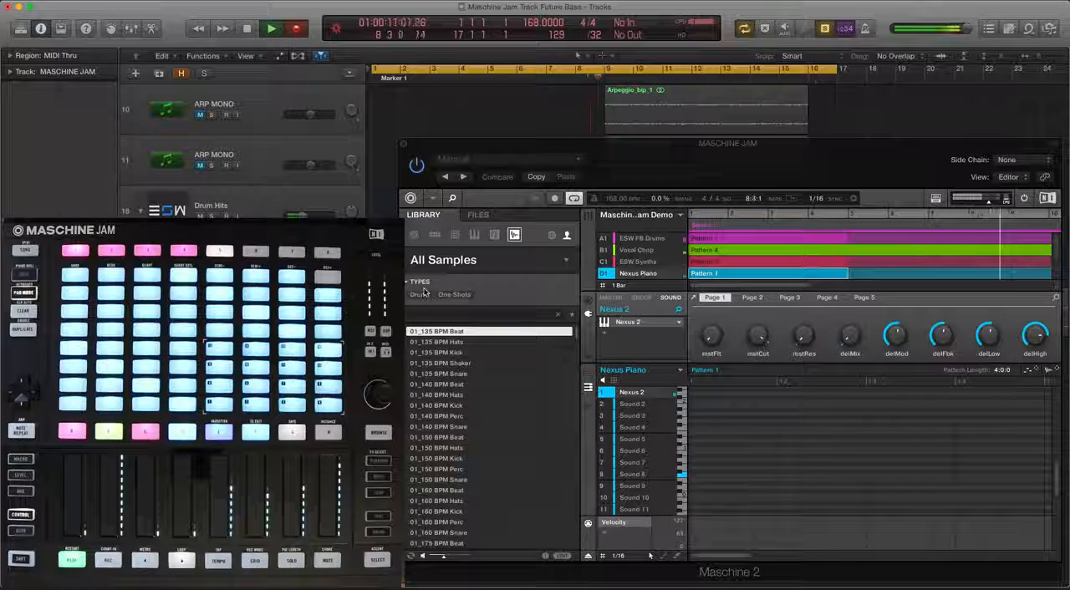
key("space")
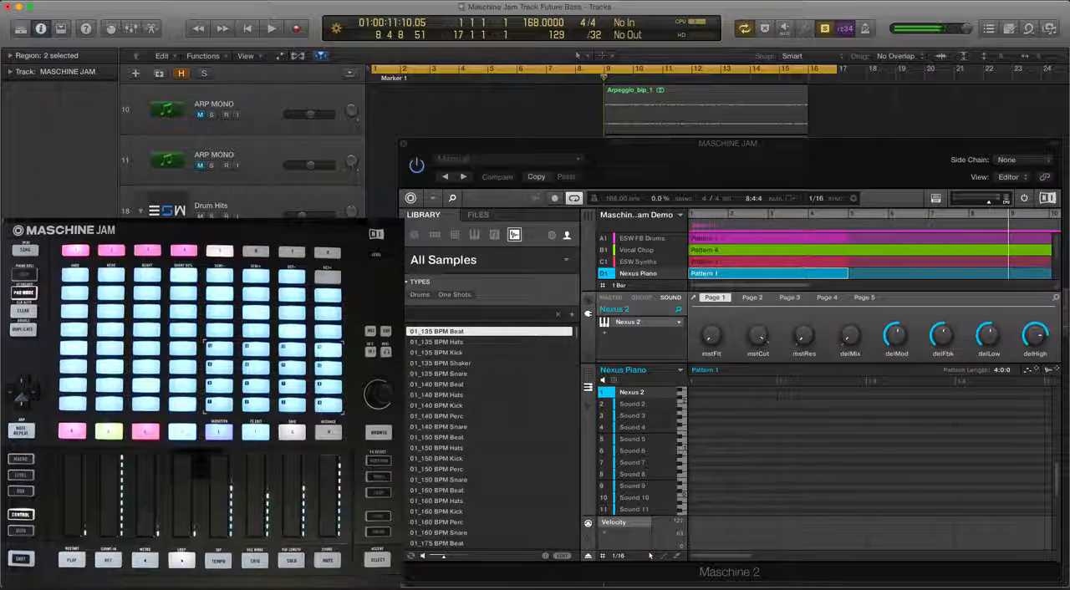
Move the MASCHINE JAM track above the ARP MONO tracks and select both Piano Chords regions
left_click_drag(289, 261, 293, 115)
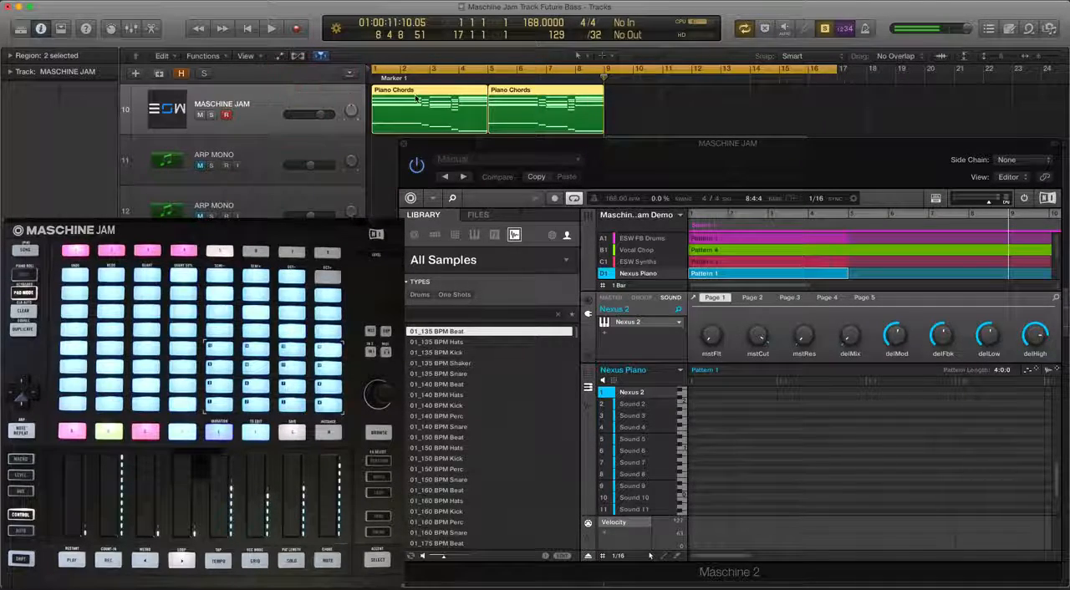
left_click_drag(666, 110, 418, 117)
key("ctrl+s")
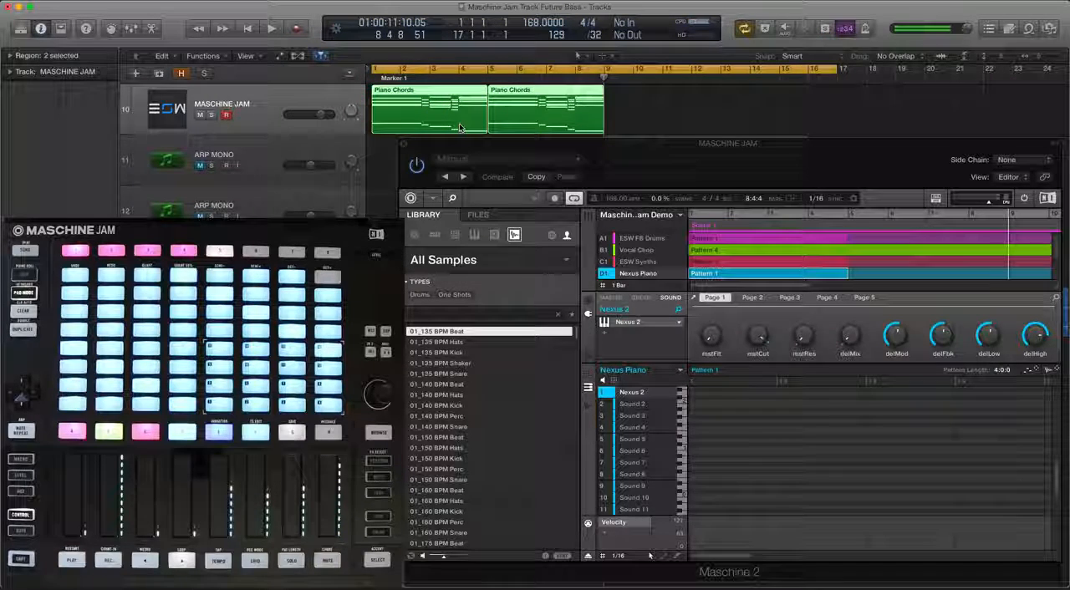
key("ctrl+s")
Lower the MASCHINE JAM track's volume to about -3.4 dB during playback, keeping the track above the ARP MONO tracks
key("space")
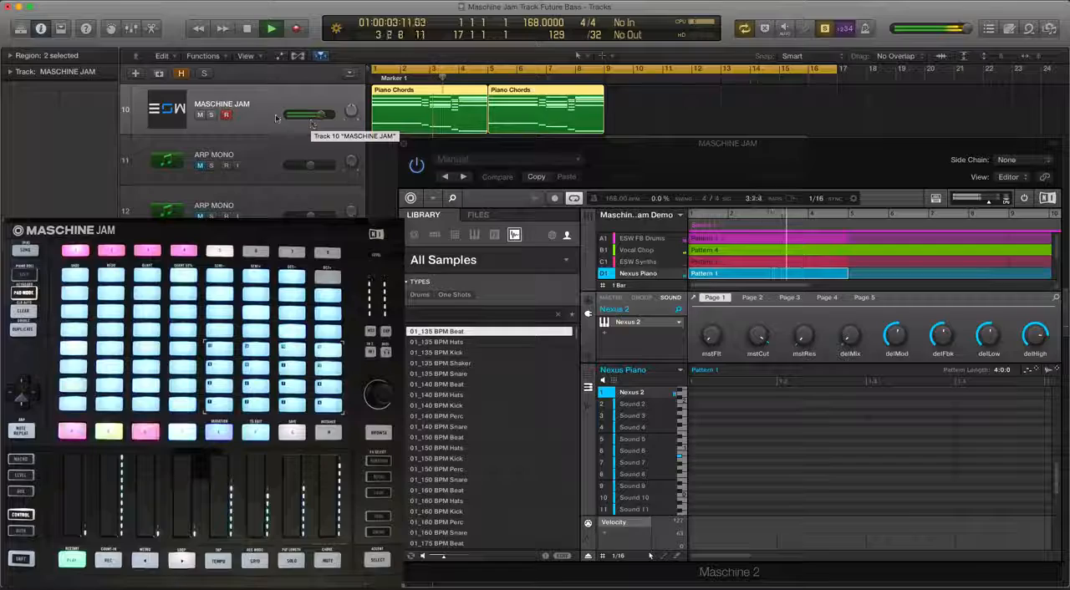
left_click_drag(276, 118, 283, 216)
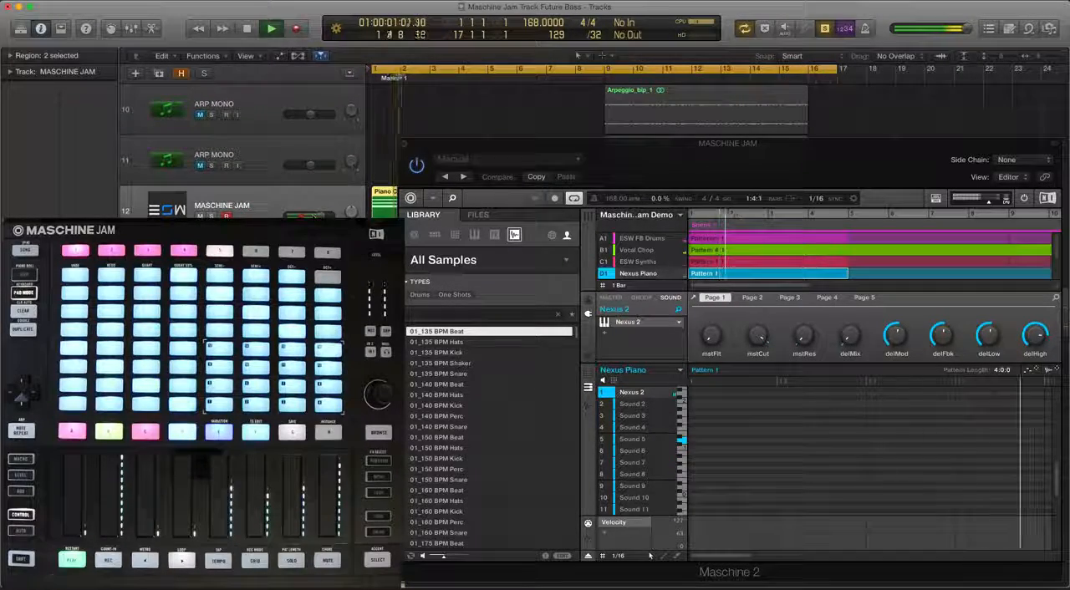
left_click_drag(314, 216, 262, 95)
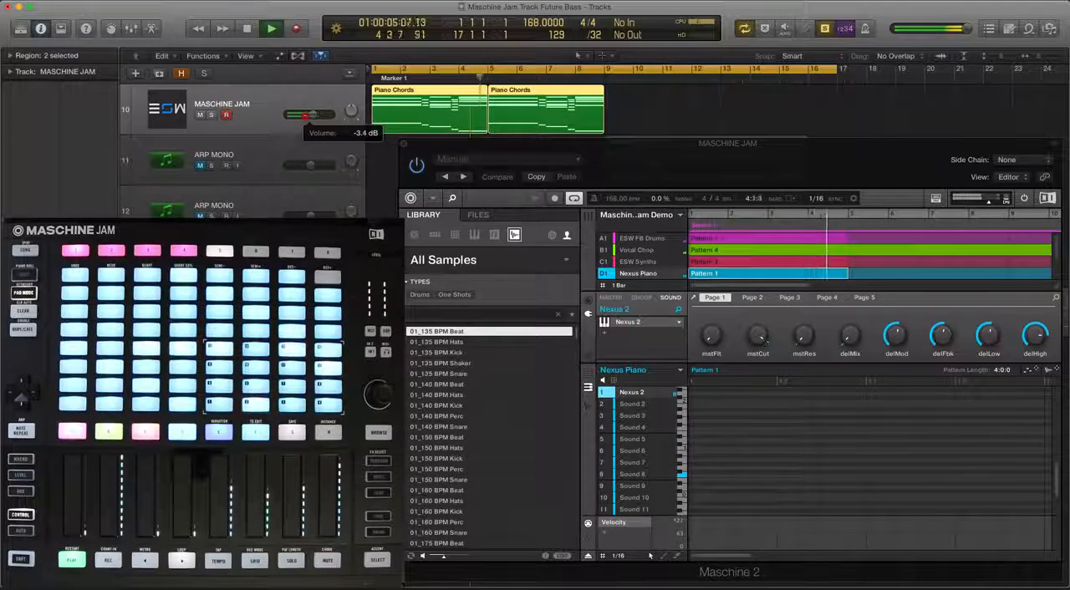
left_click(306, 115)
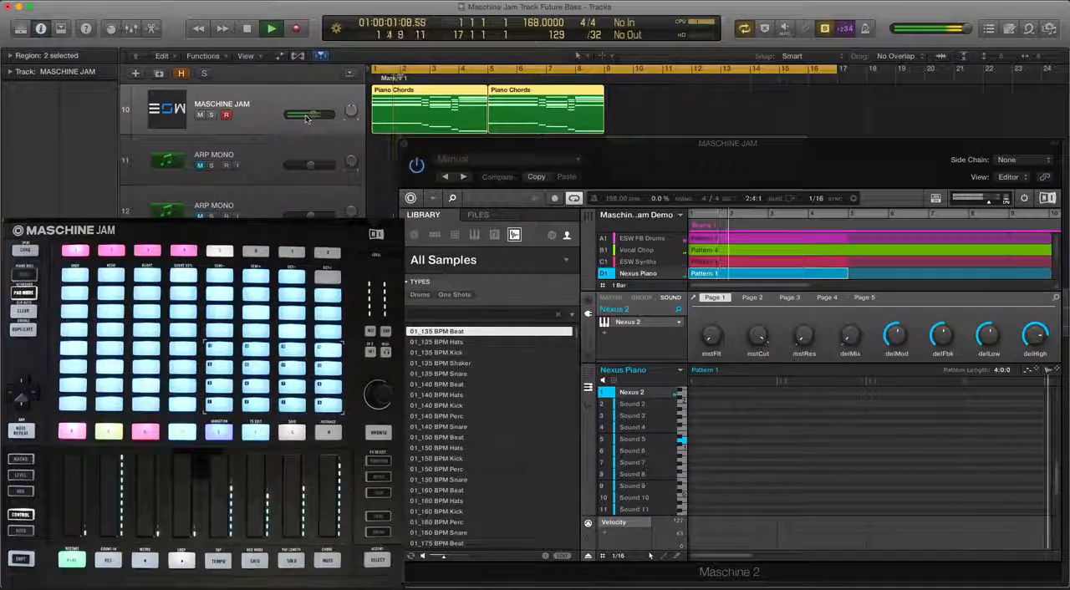
left_click_drag(306, 117, 308, 117)
key("space")
left_click(668, 274)
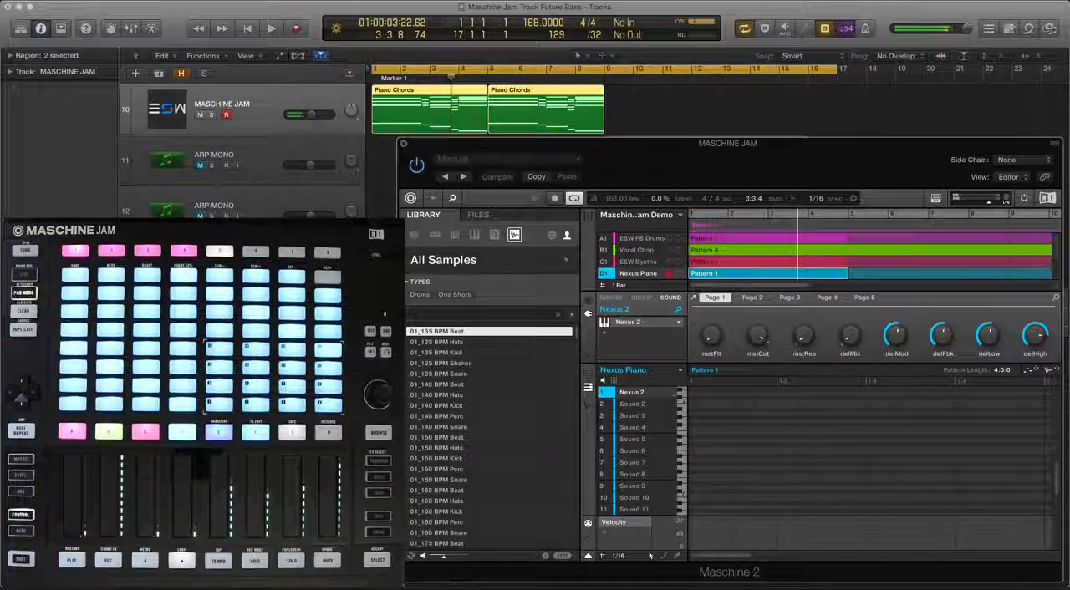
left_click(493, 96)
left_click(473, 95, "shift")
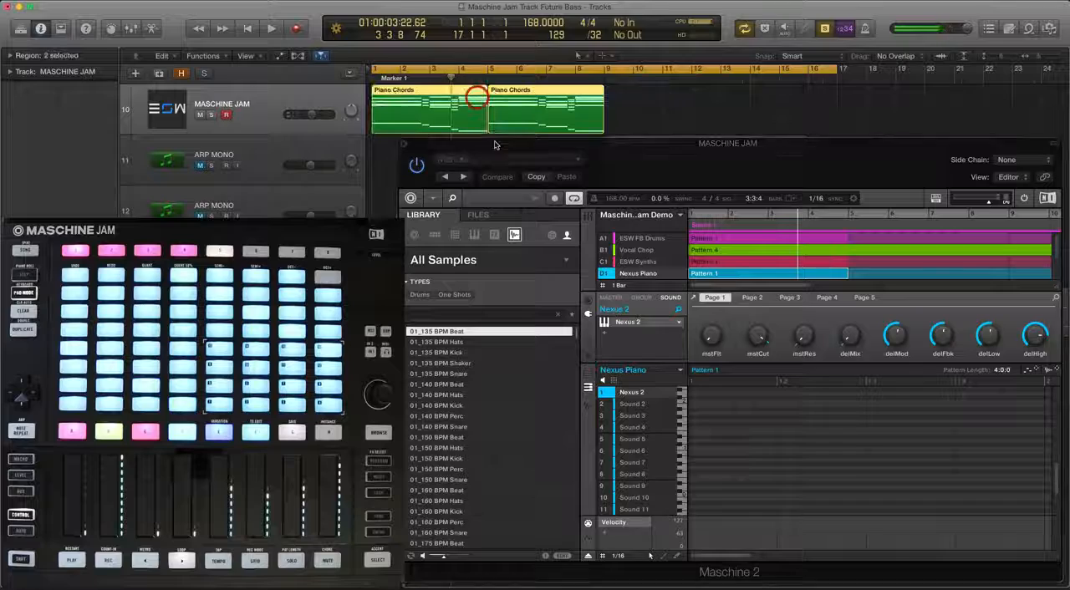
left_click(544, 148)
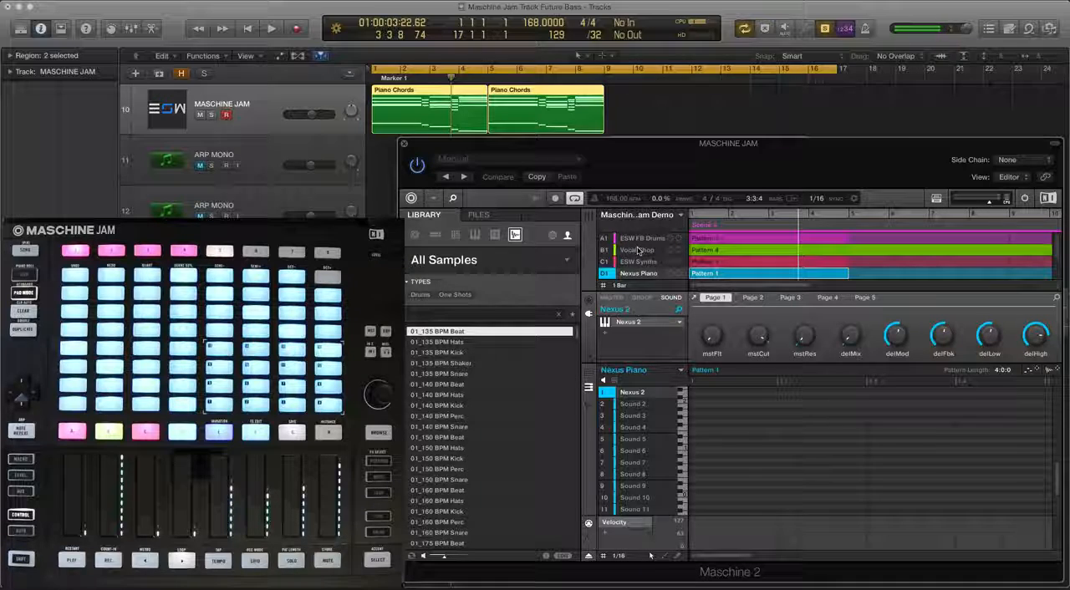
Select the Vocal Chop group and audition it with the Piano Chords regions
key("space")
left_click(637, 250)
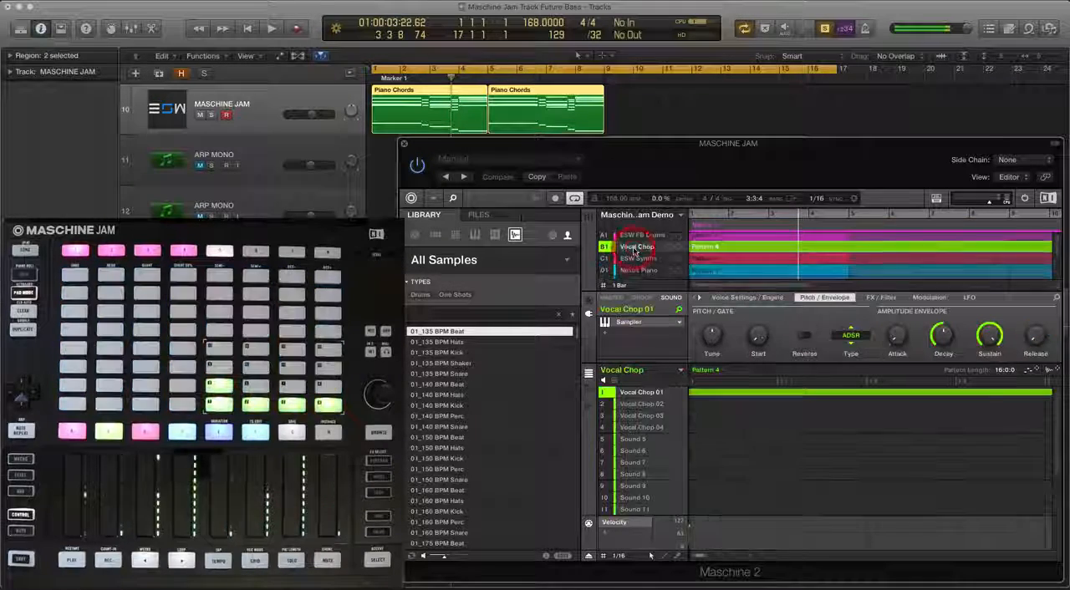
key("space")
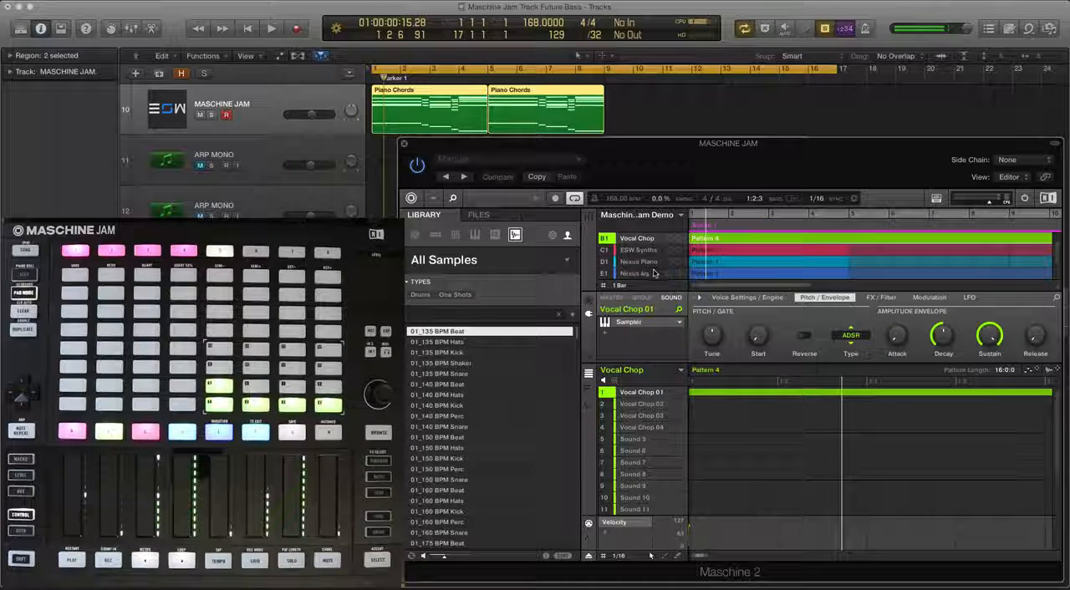
Reselect the Nexus Piano group and audition the Piano Chords regions through it
scroll(655, 272, "down", 3)
scroll(635, 267, "up", 1)
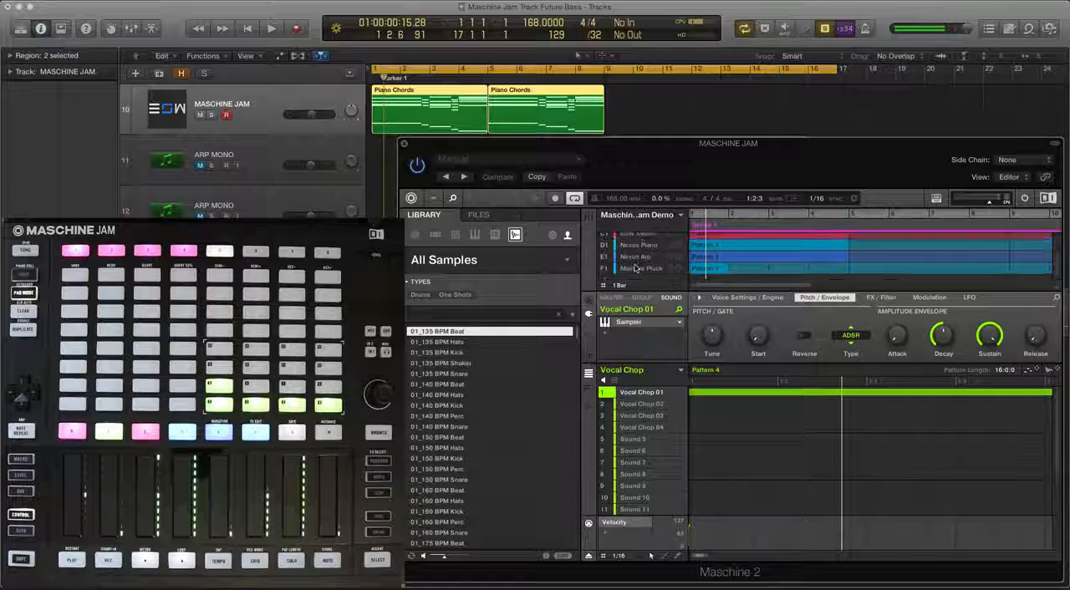
left_click(635, 250)
key("space")
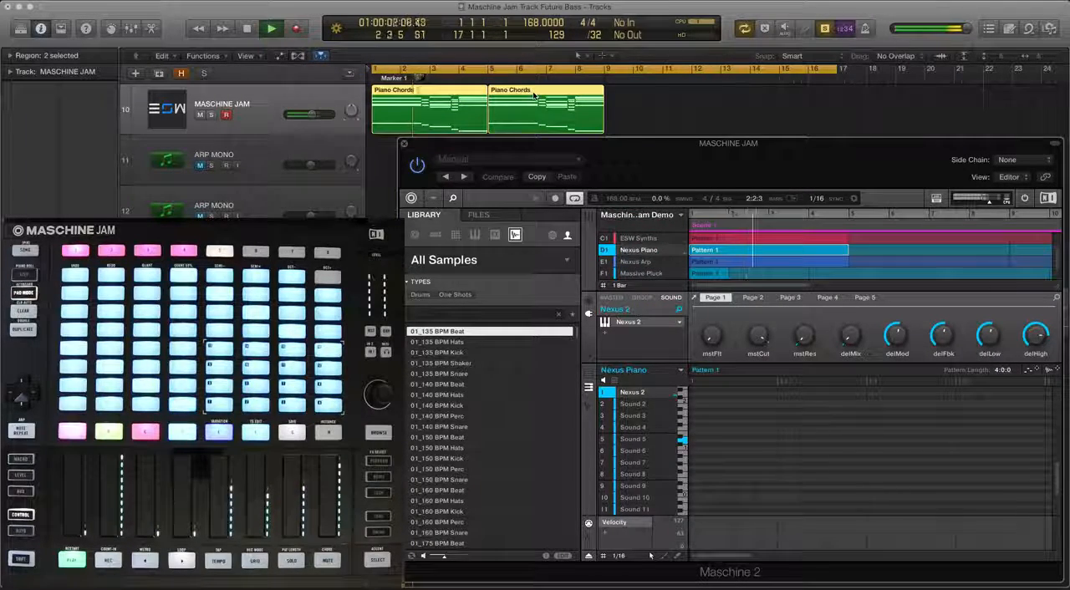
key("space")
Select only the first Piano Chords region and examine its available region commands, such as MIDI export
left_click(657, 99)
left_click(452, 100)
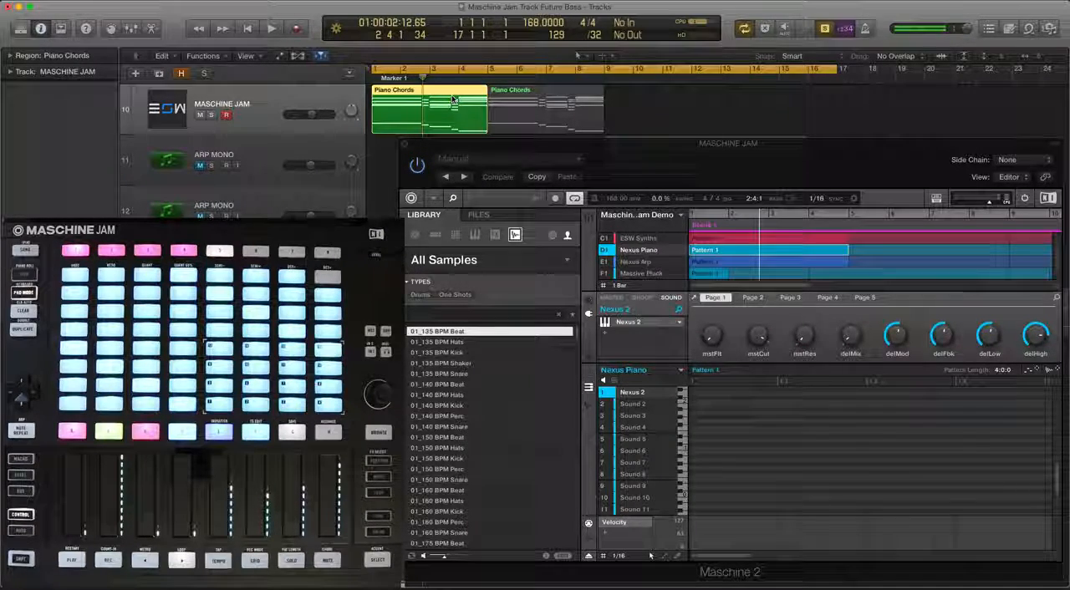
right_click(452, 99)
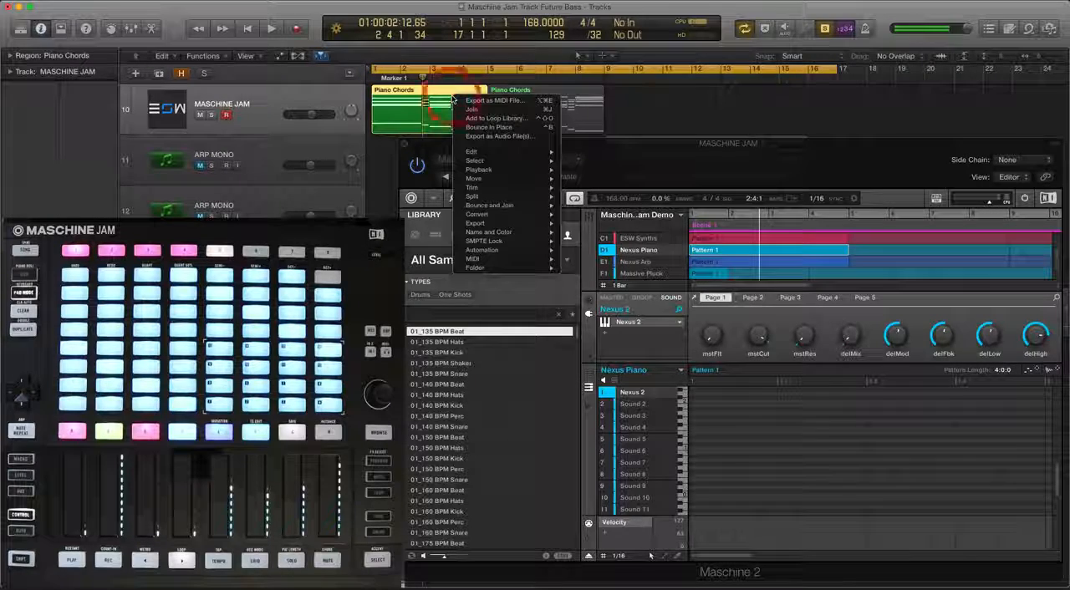
left_click(667, 101)
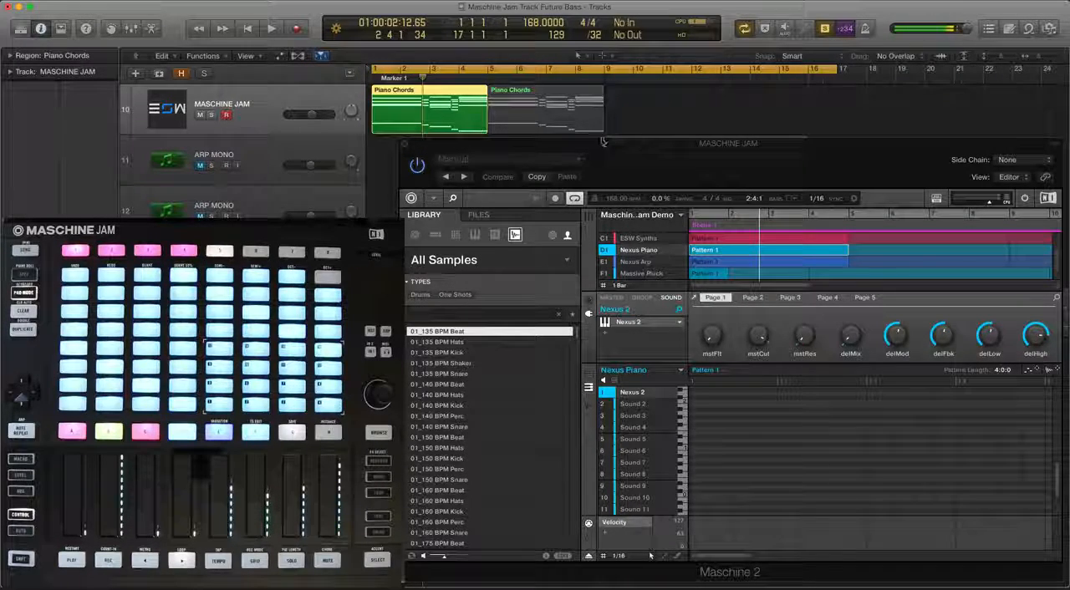
Turn off solo mode, mute both Piano Chords regions, and briefly play back the project
key("ctrl+s")
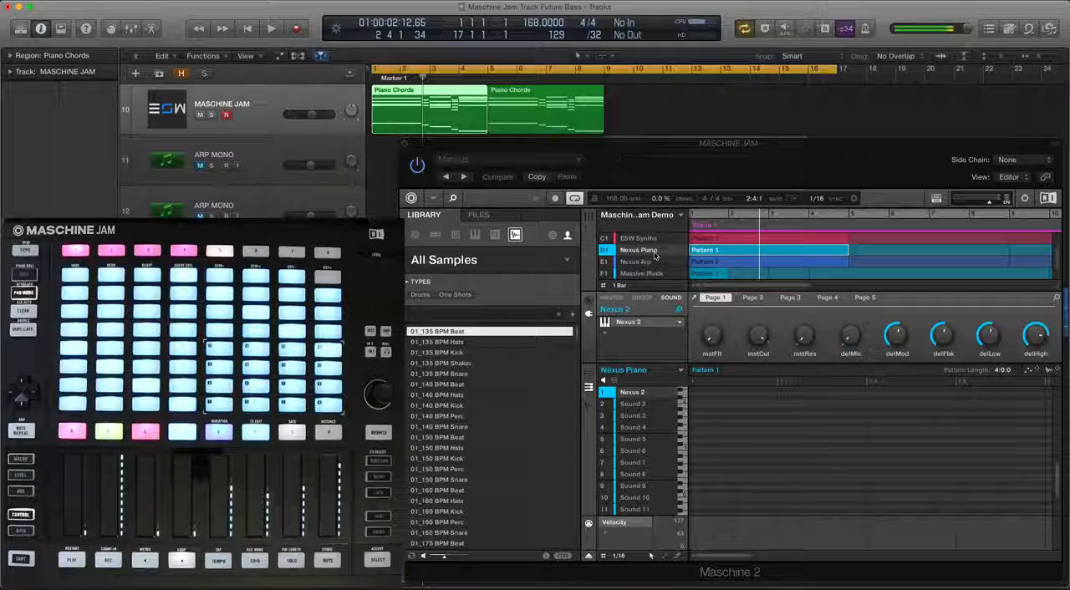
left_click_drag(651, 126, 470, 103)
key("ctrl+m")
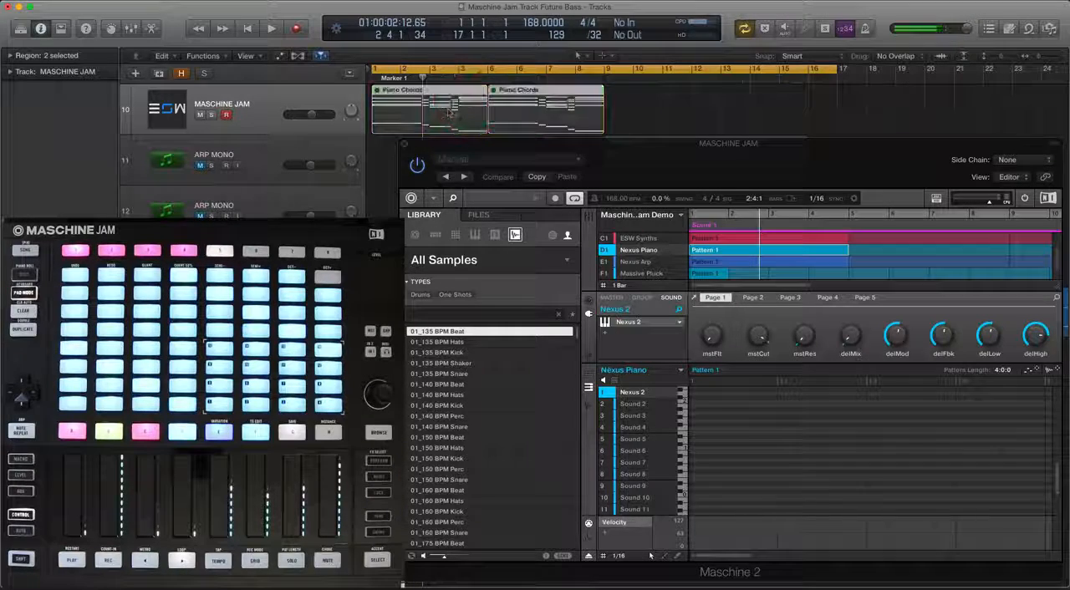
key("space")
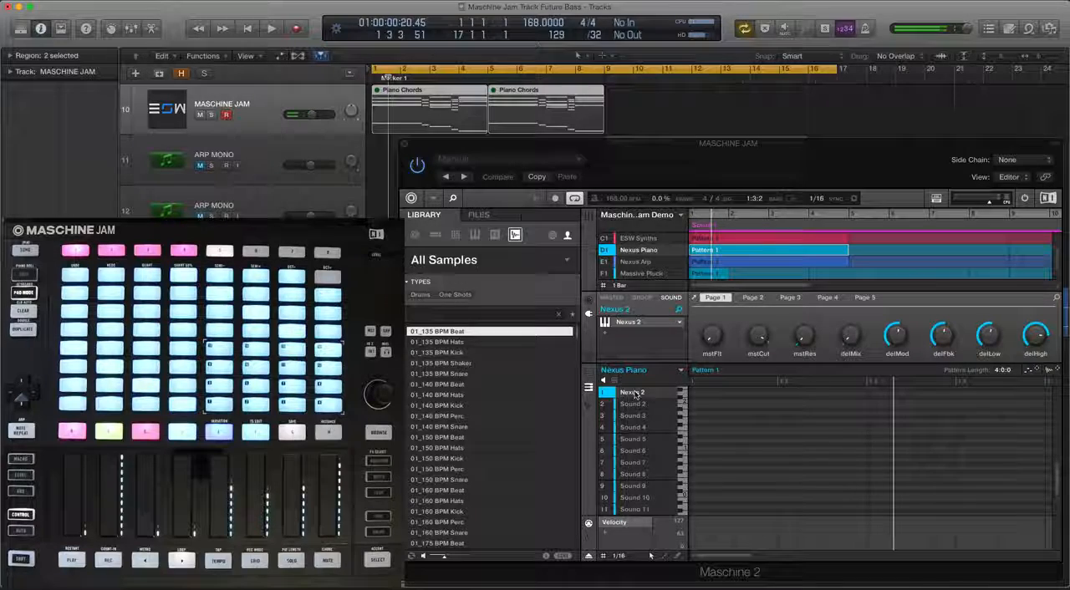
Import the piano keys MIDI file from the Desktop into the Nexus 2 sound of the Nexus Piano group
right_click(635, 394)
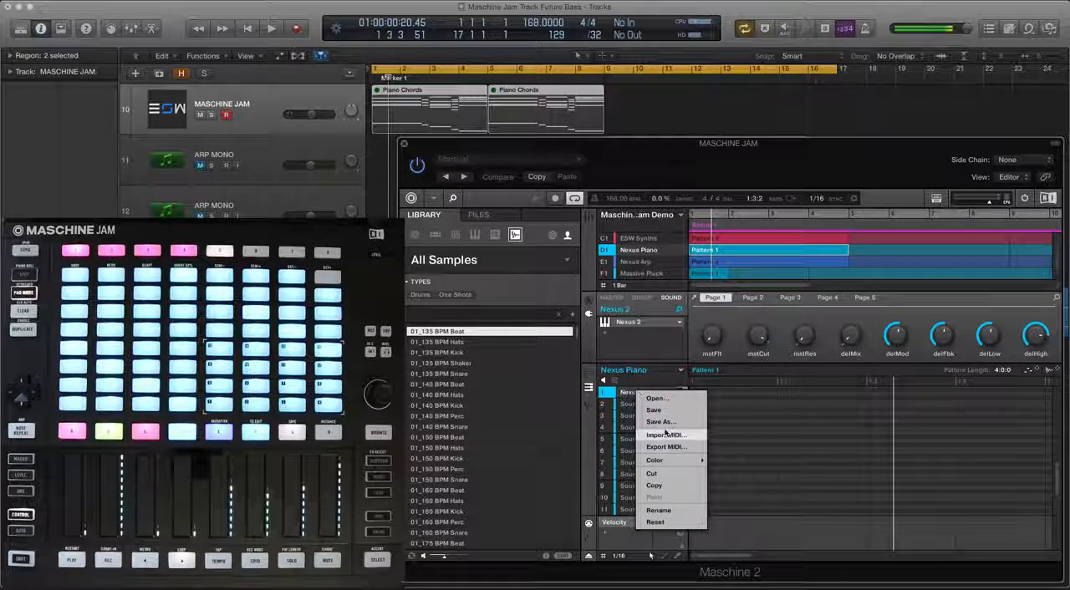
left_click(644, 381)
right_click(640, 394)
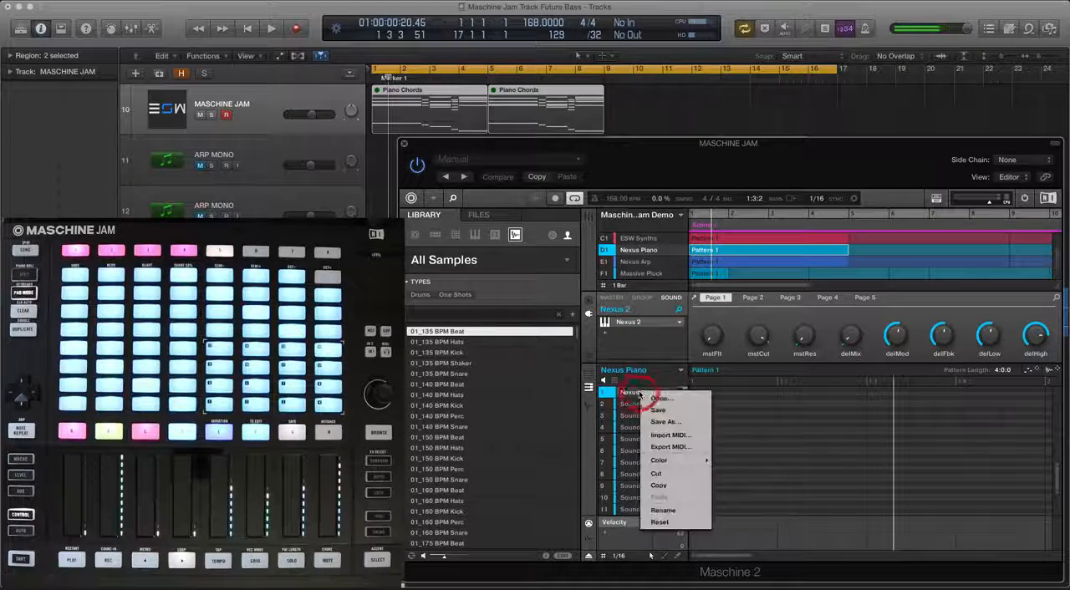
left_click(679, 440)
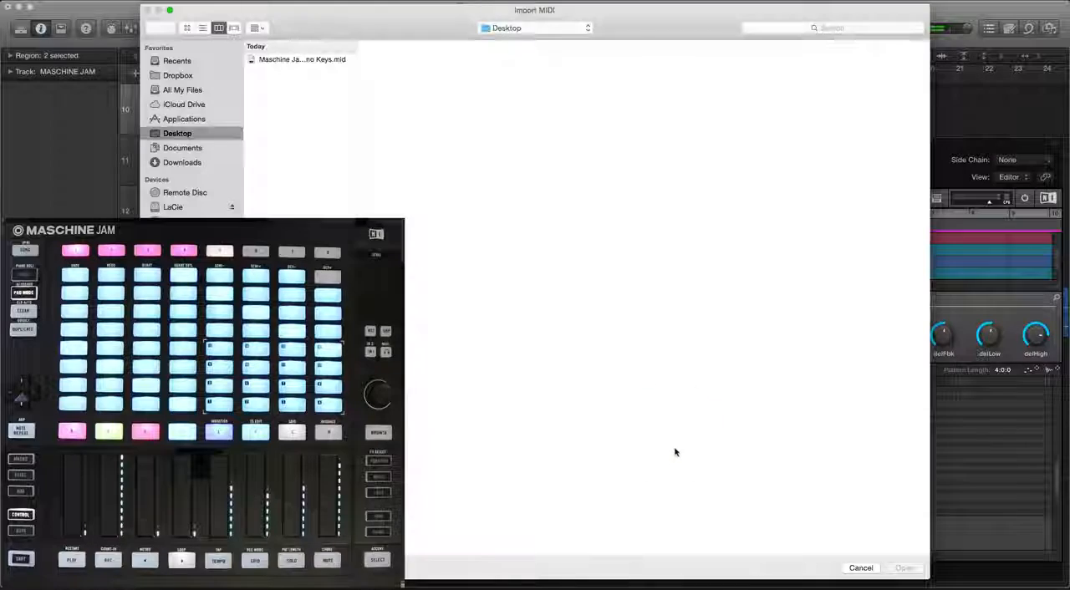
left_click(290, 62)
left_click(899, 569)
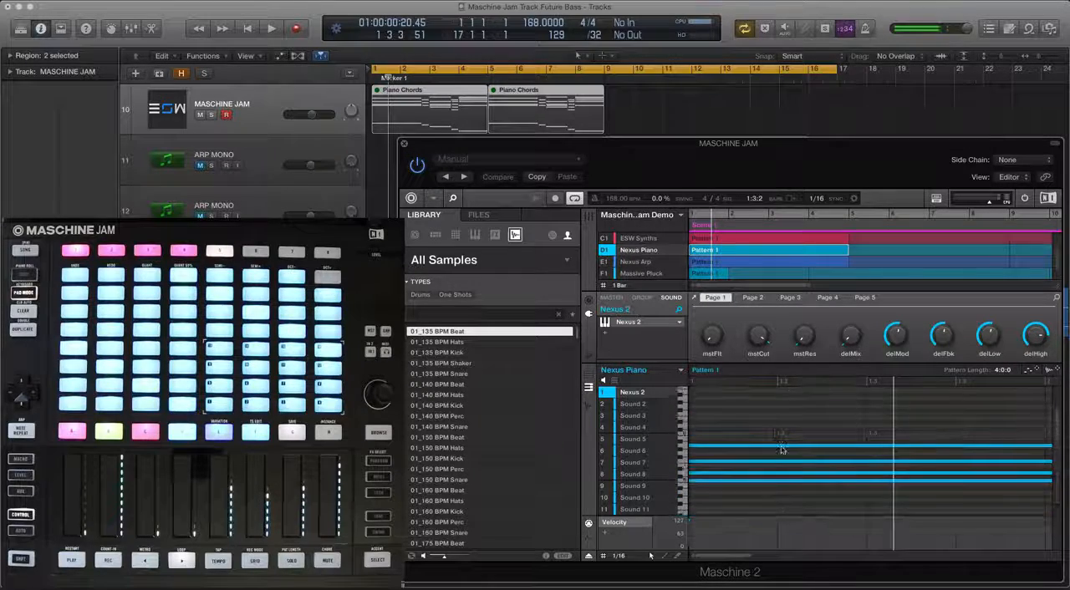
Play back the project to audition the imported chord pattern in the Nexus Piano group
key("space")
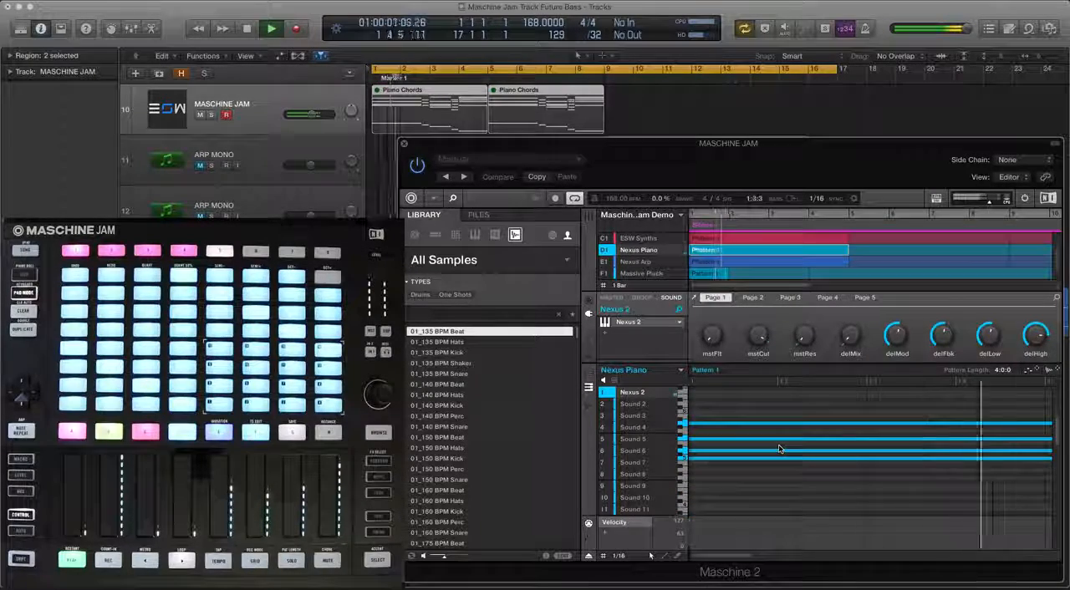
key("space")
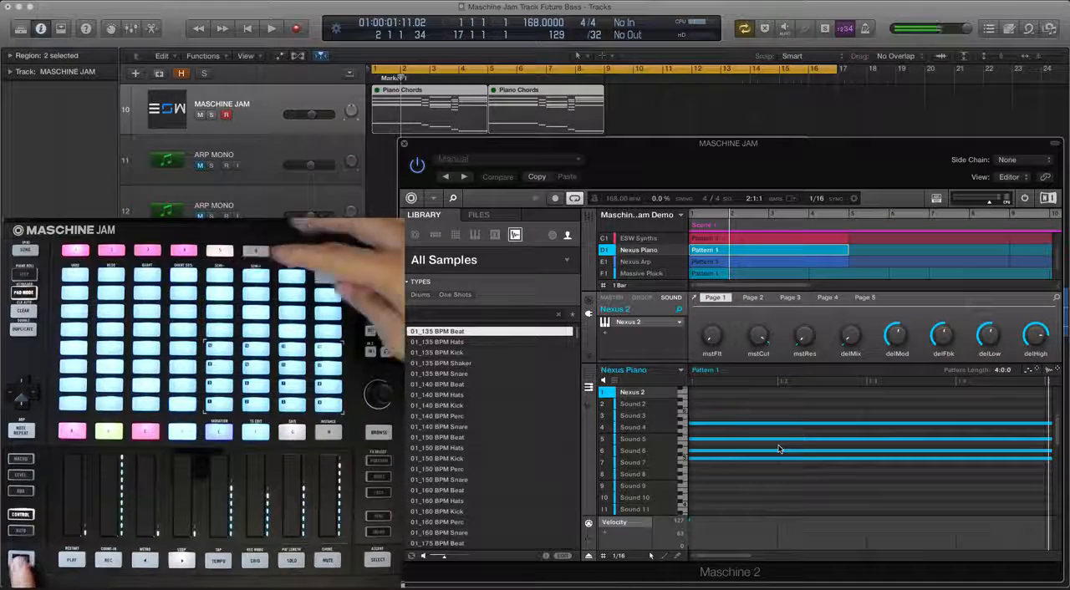
left_click(859, 411)
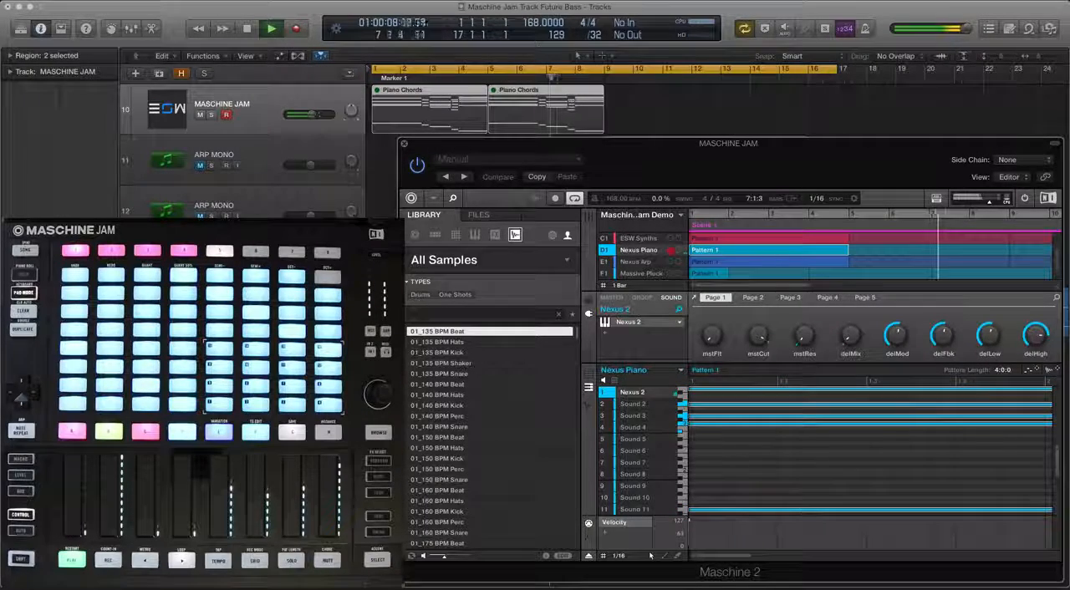
scroll(642, 250, "up", 2)
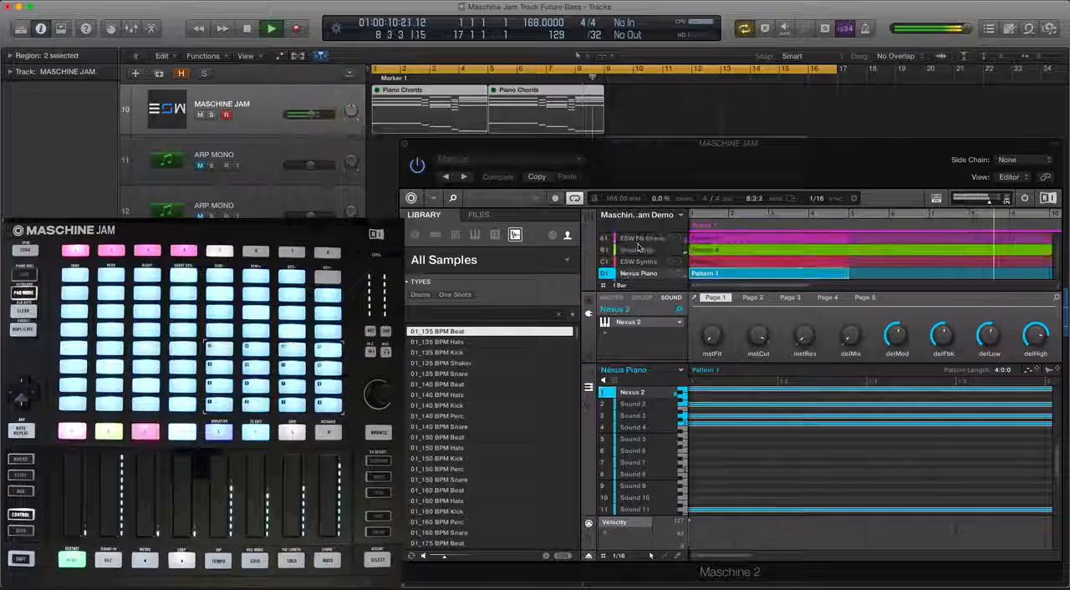
key("space")
Select the Vocal Chop group and audition the groups together, restarting playback and raising the volume
left_click(648, 250)
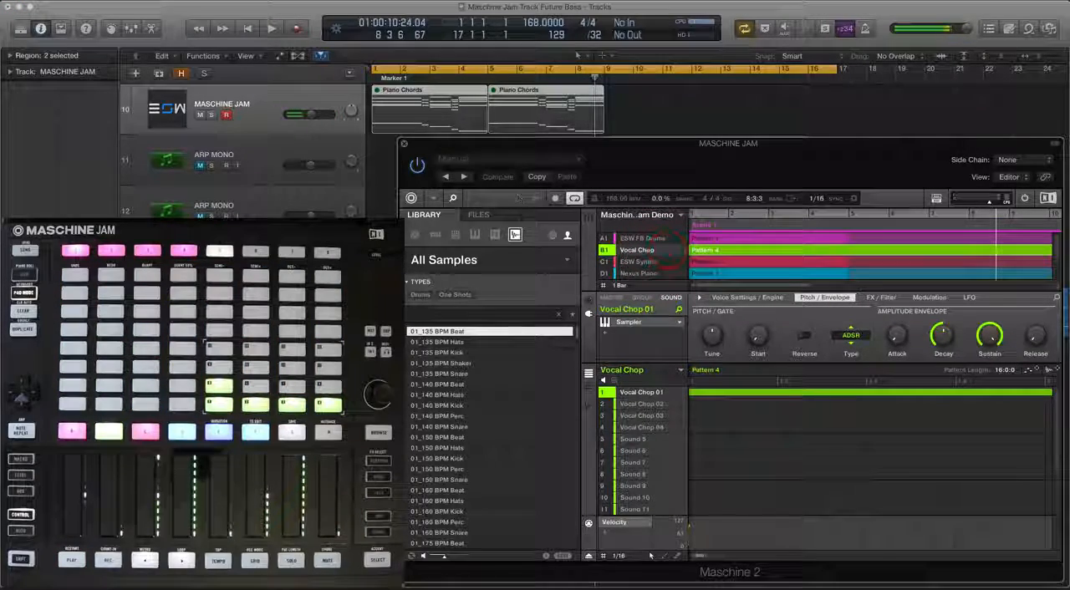
key("space")
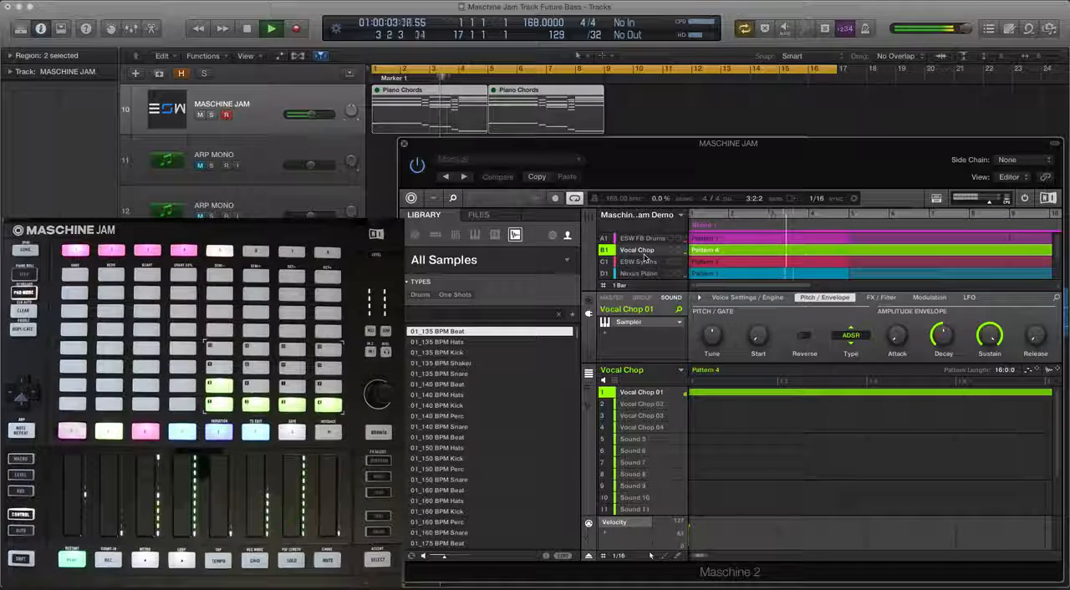
key("XF86AudioRaiseVolume")
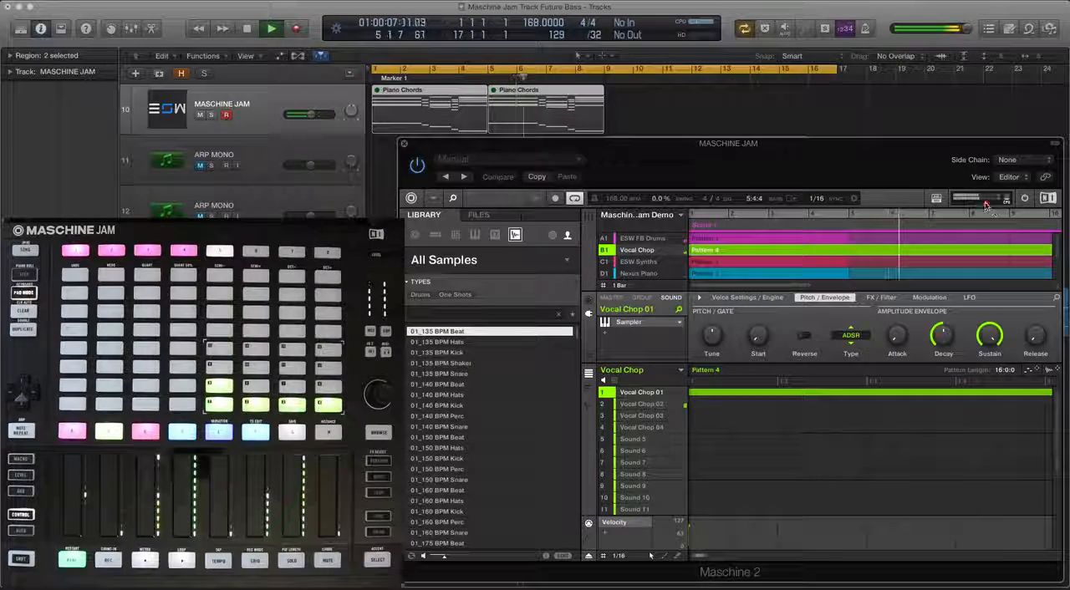
key("space")
key("space")
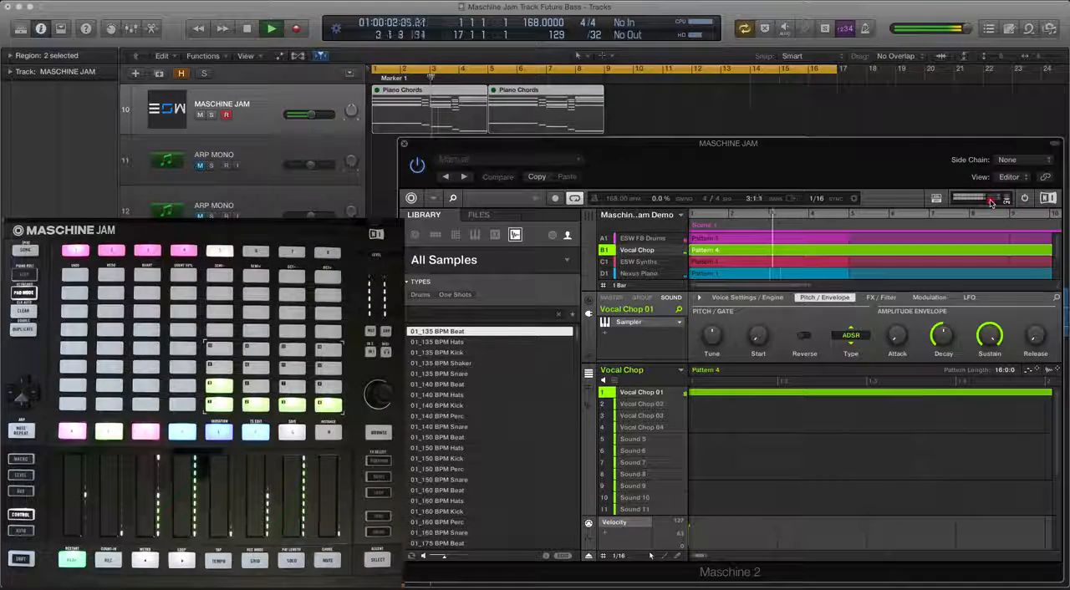
key("XF86AudioRaiseVolume")
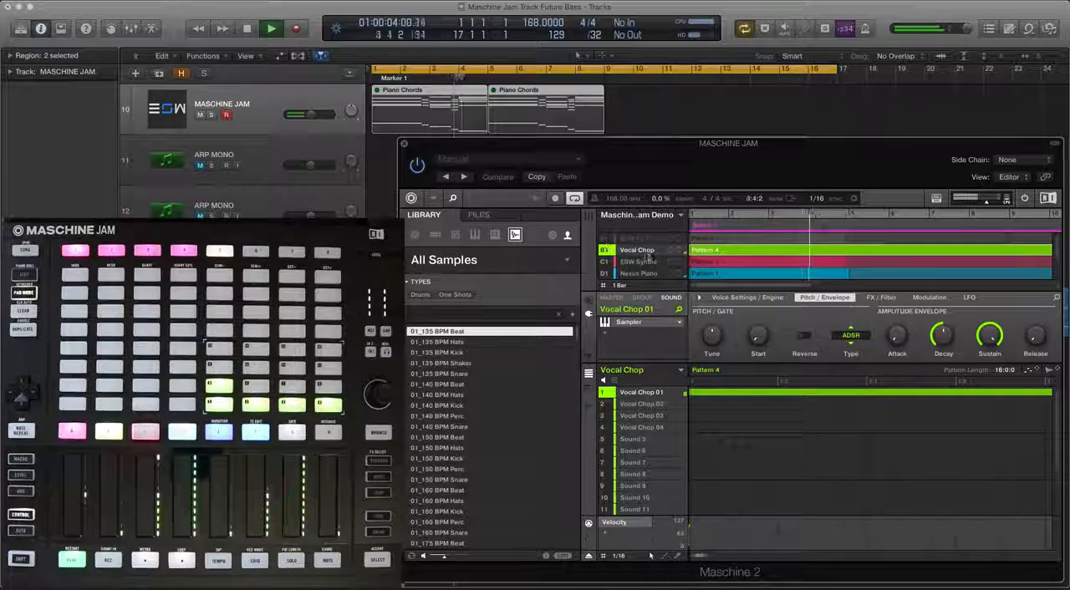
scroll(660, 256, "down", 2)
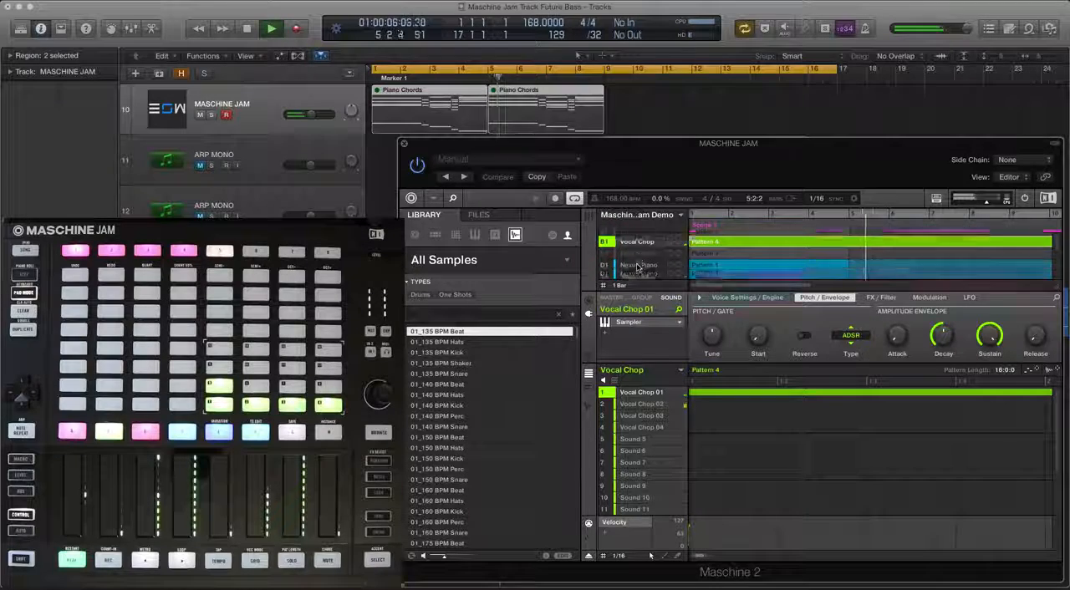
scroll(666, 254, "up", 2)
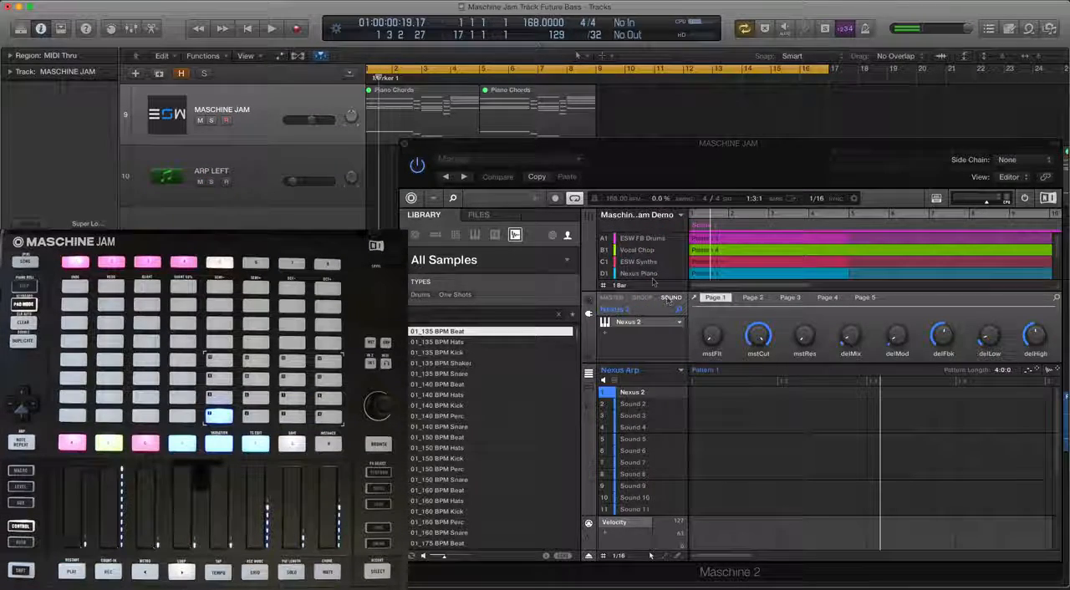
Delete the Nexus Arp group from the Maschine project
scroll(652, 267, "down", 2)
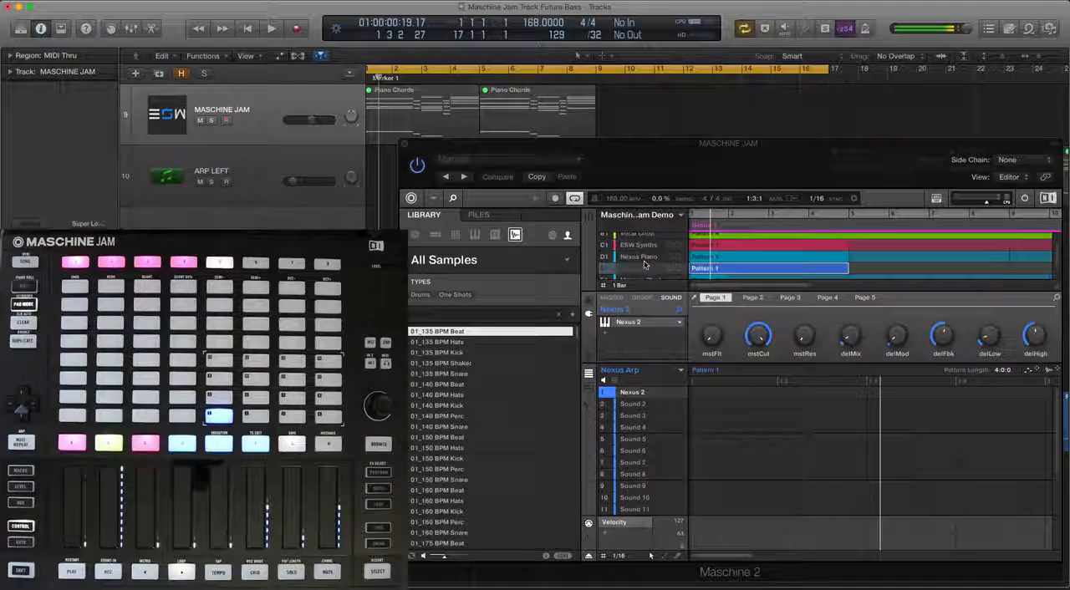
left_click(640, 254)
left_click(619, 265)
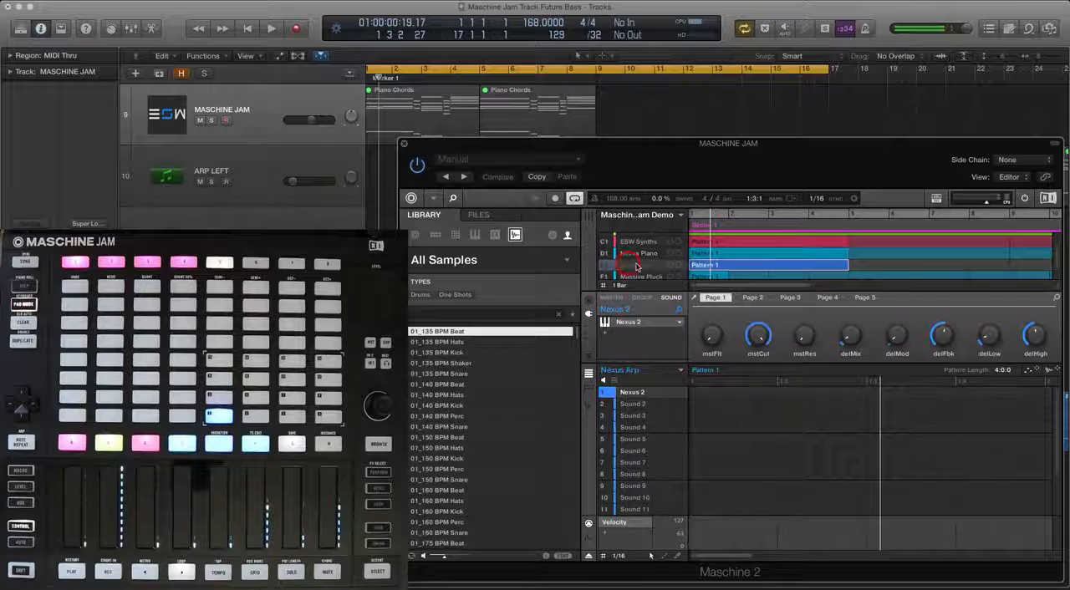
right_click(638, 265)
left_click(687, 410)
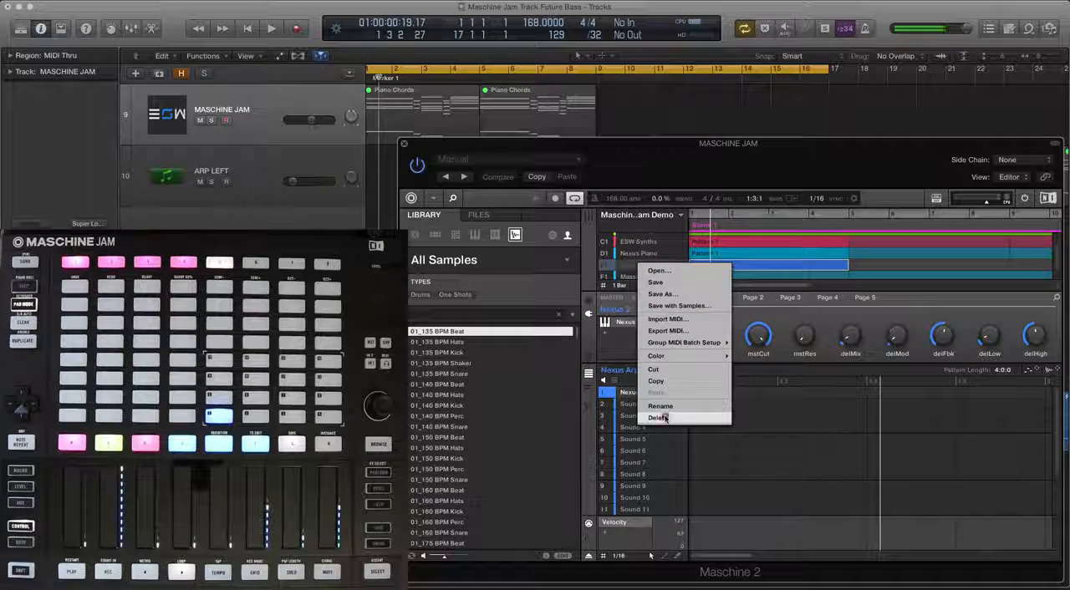
left_click(666, 418)
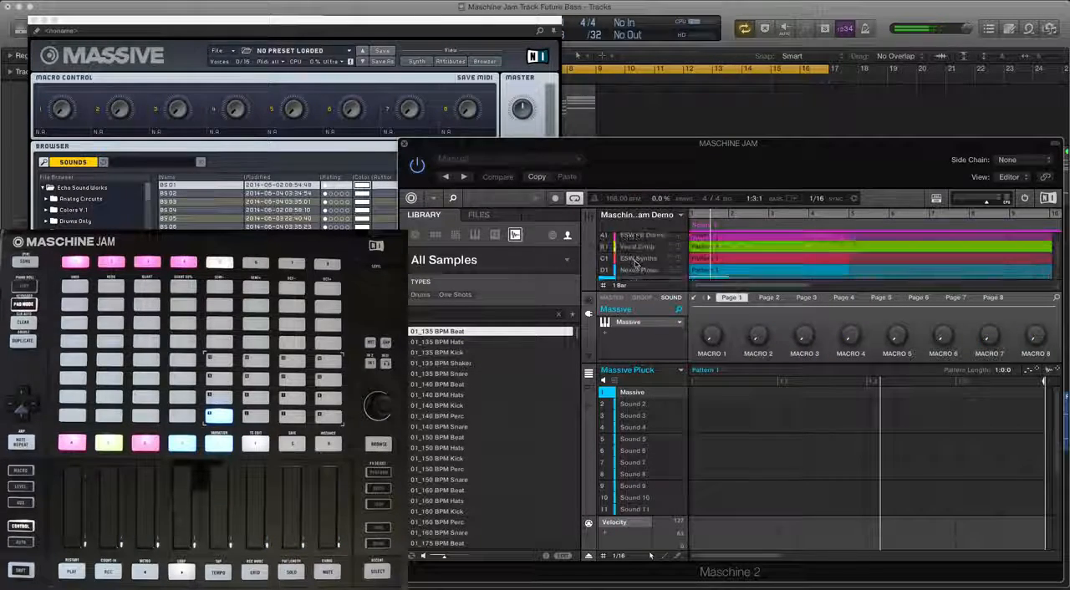
Close the Massive and MASCHINE JAM plug-in windows to reveal the arrangement
left_click(34, 30)
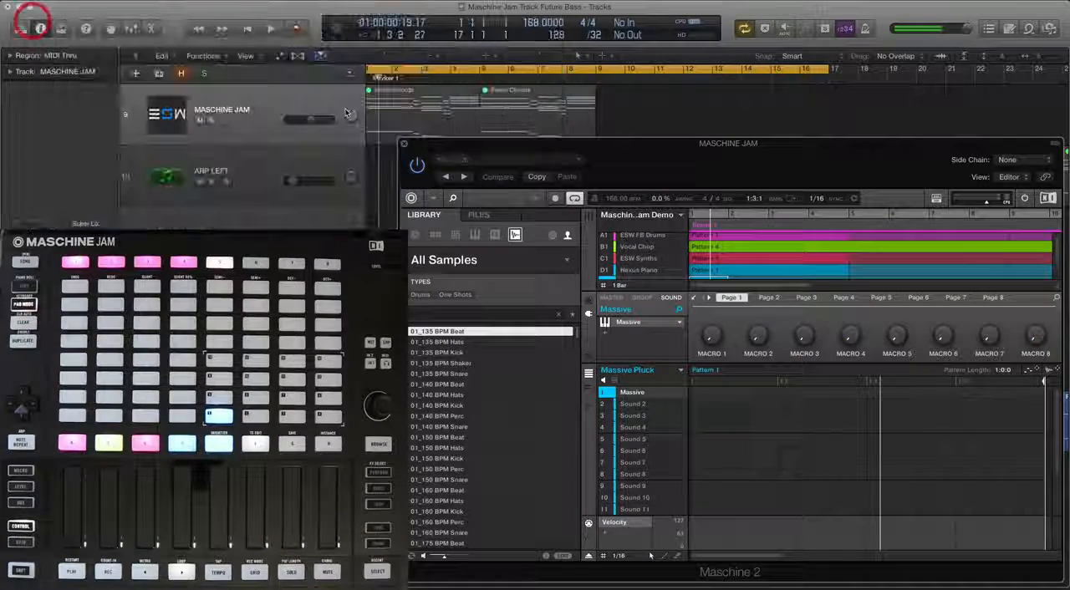
left_click(659, 122)
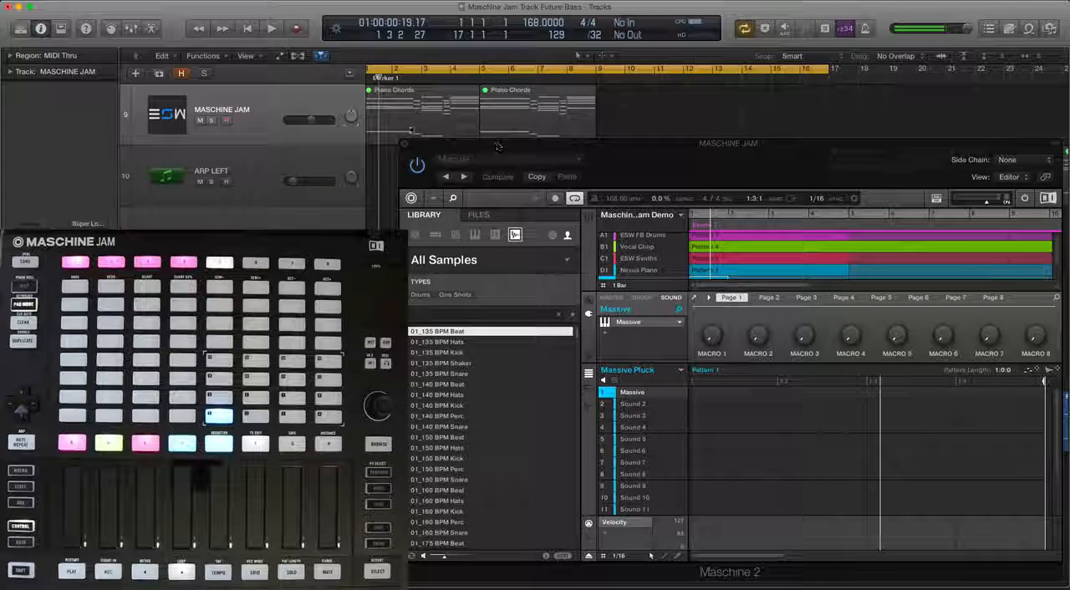
left_click(461, 146)
left_click_drag(402, 107, 421, 165)
left_click(404, 143)
Select the ARP LEFT track and unmute its Piano Chords region at bar 1
left_click(272, 164)
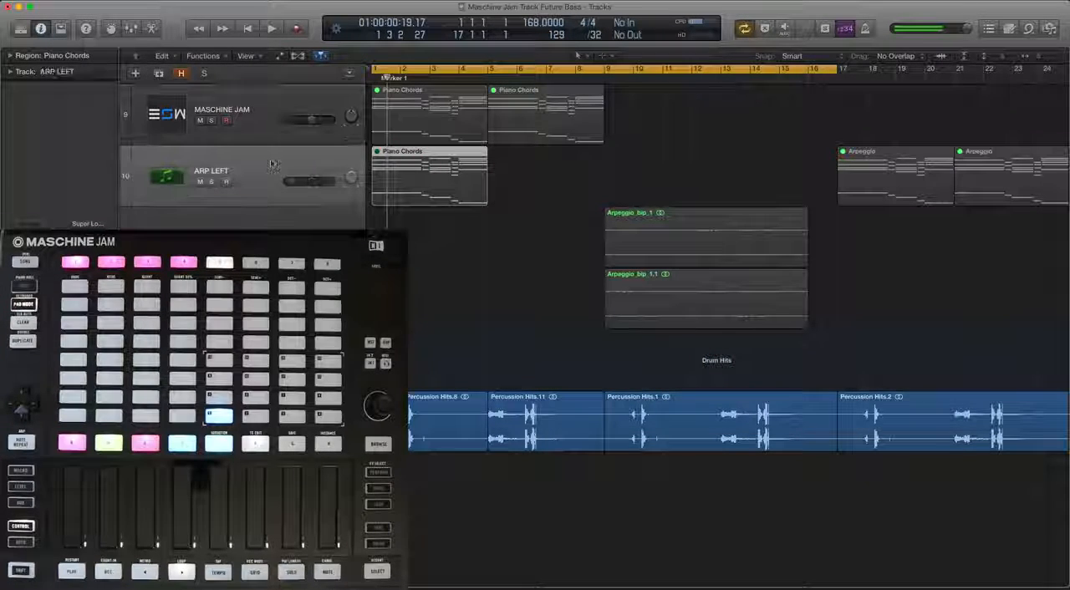
left_click(272, 163)
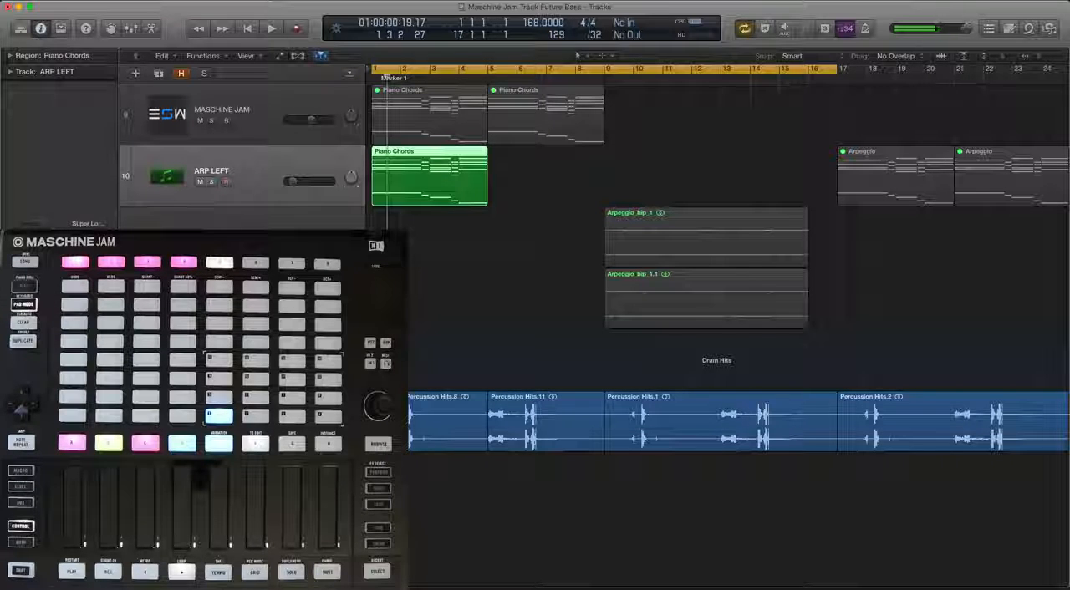
left_click(32, 242)
left_click_drag(370, 184, 360, 185)
left_click(37, 40)
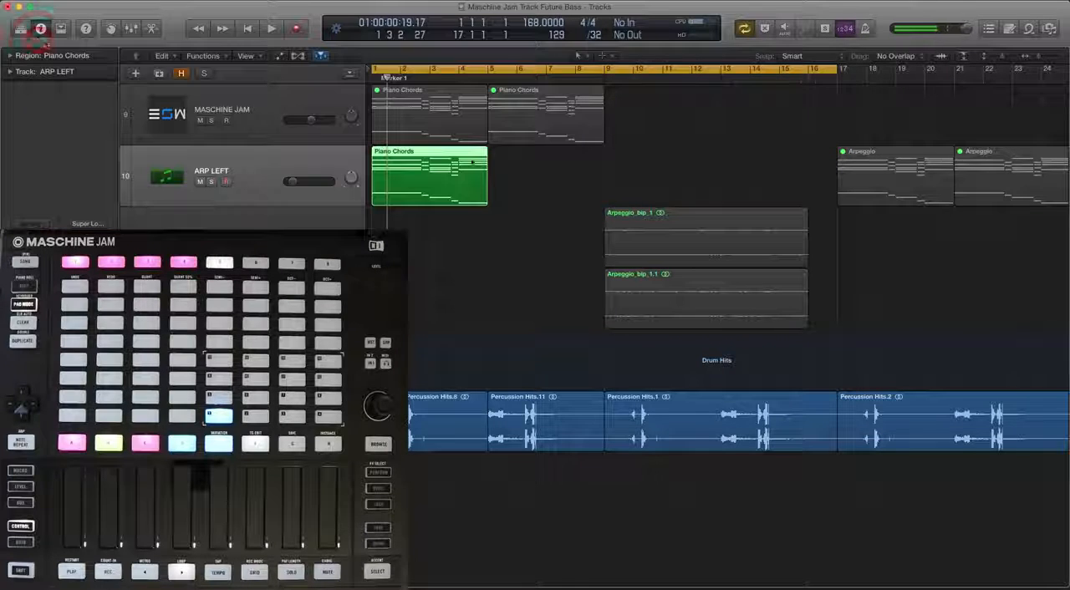
Audition the Piano Chords region on ARP LEFT while slightly lowering the track's volume
key("space")
mouse_move(294, 181)
left_mouse_down()
mouse_move(317, 182)
mouse_move(293, 181)
left_mouse_up()
key("space")
key("space")
key("space")
key("space")
Open the Piano Chords region of the ARP LEFT track in the Piano Roll
left_click(430, 191)
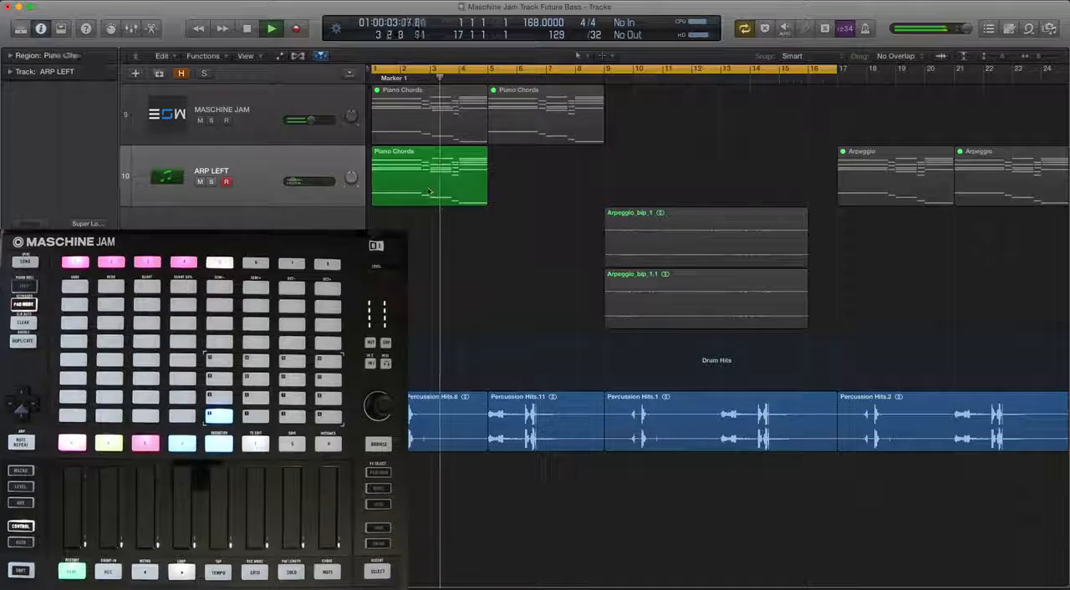
left_click(429, 192)
double_click(427, 192)
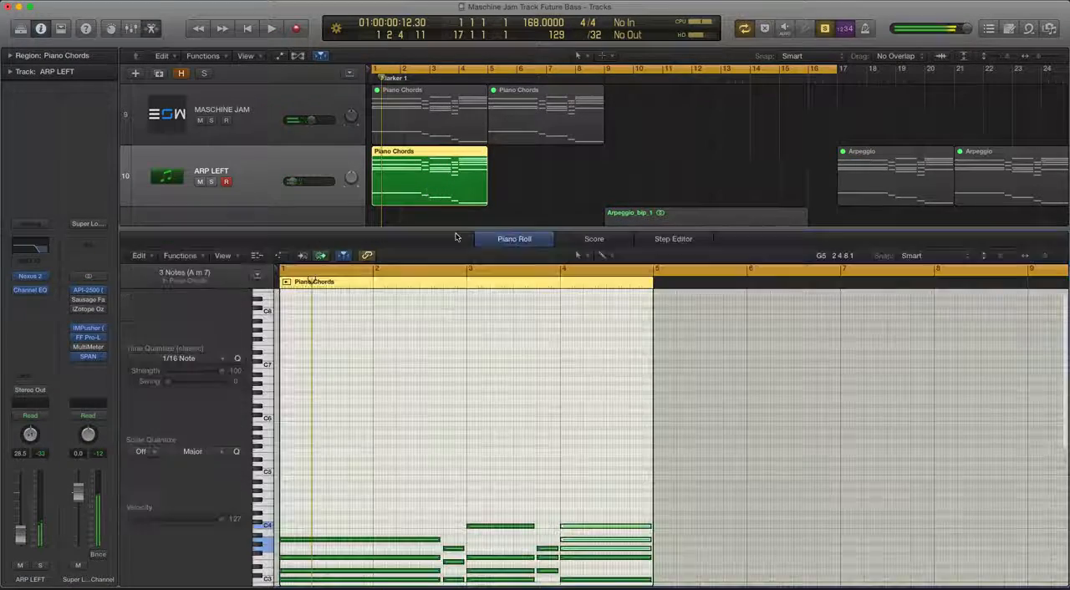
scroll(507, 393, "down", 3)
Examine the Piano Roll's editing tools and its function and view options
right_click(325, 533)
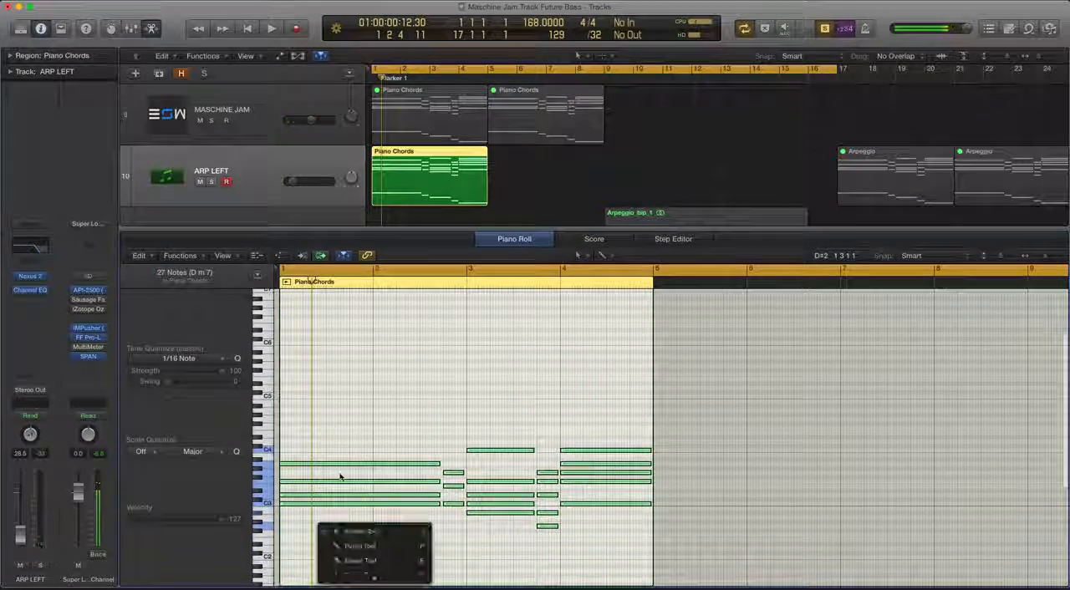
left_click(290, 385)
left_click(219, 255)
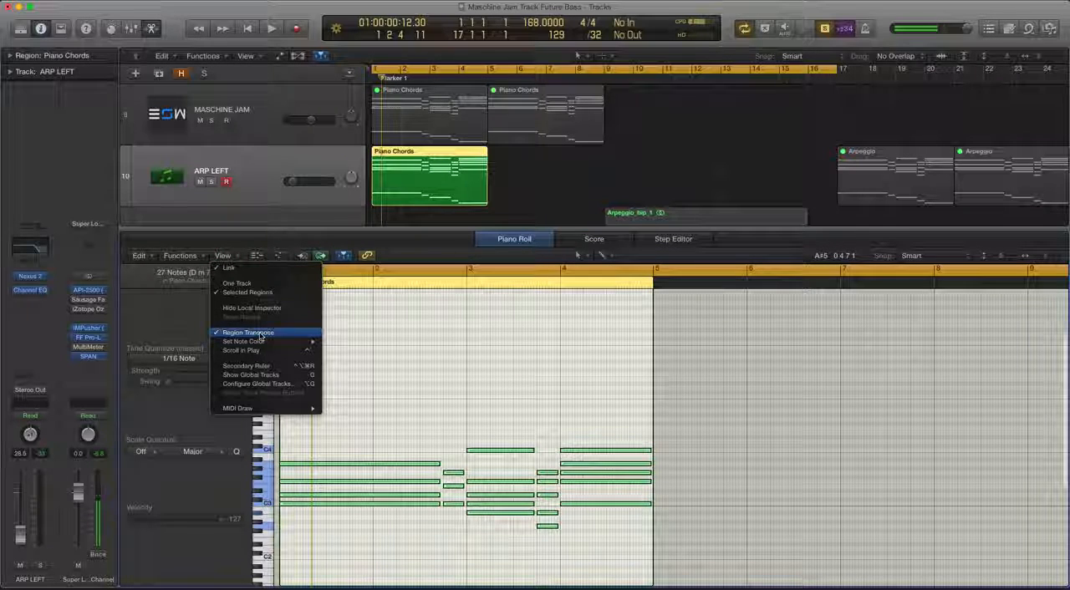
left_click(181, 279)
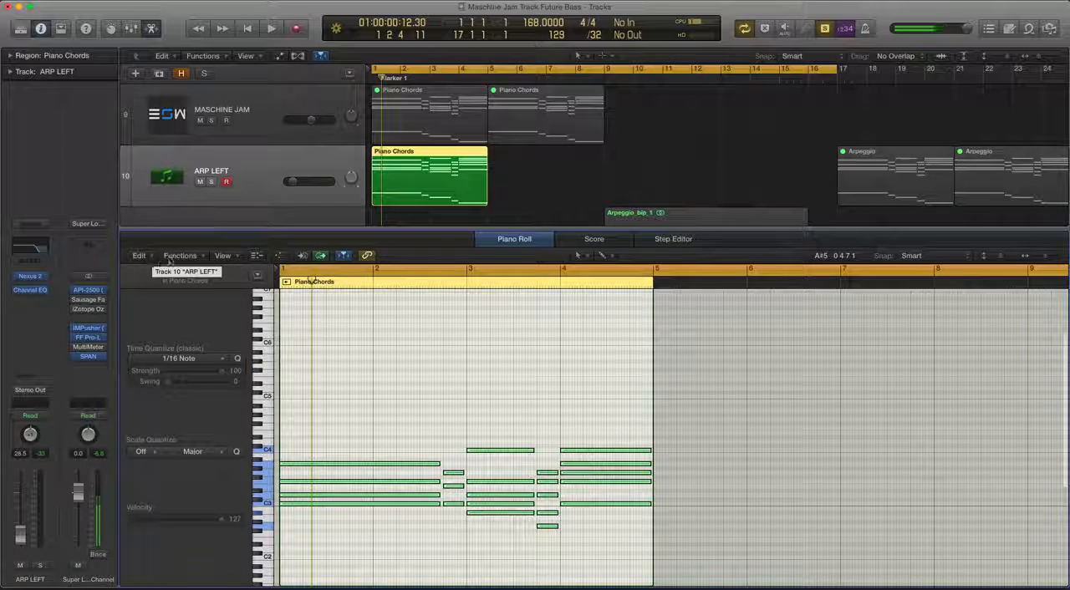
left_click(171, 256)
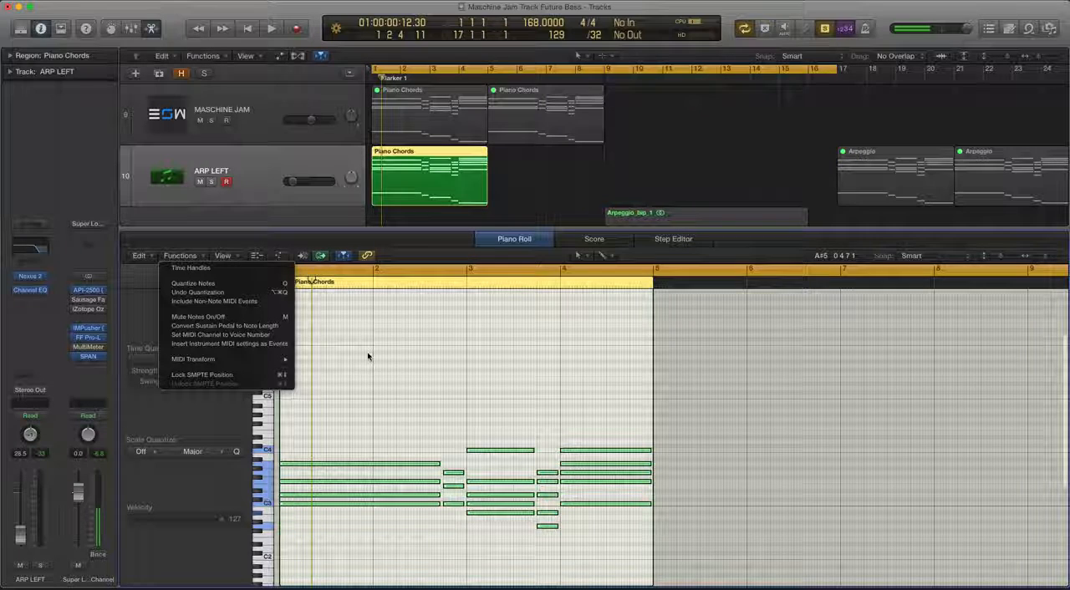
left_click(384, 365)
left_click(222, 256)
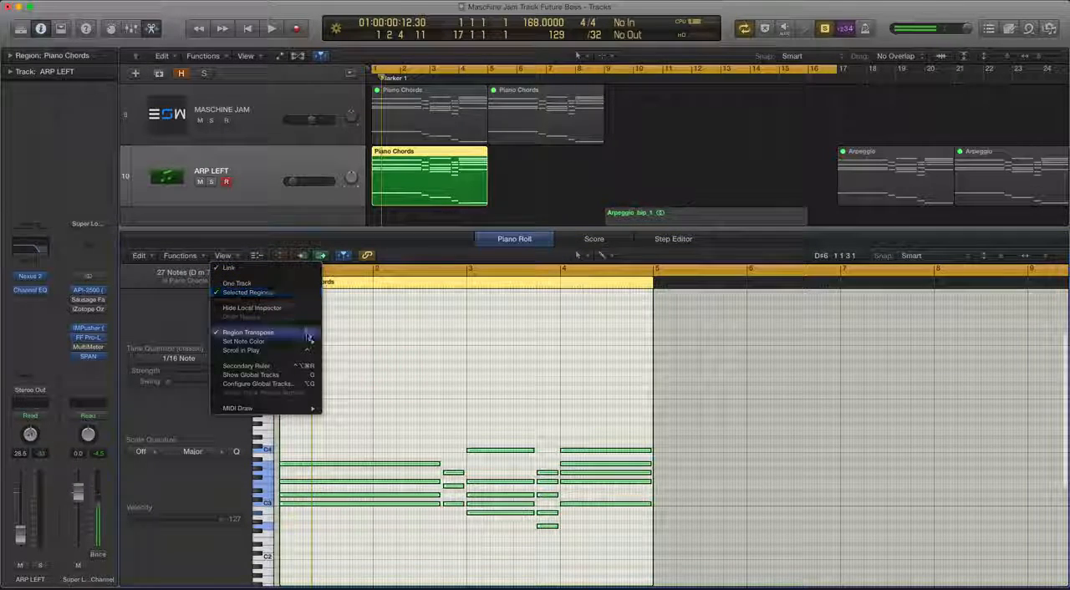
mouse_move(306, 341)
left_click(361, 351)
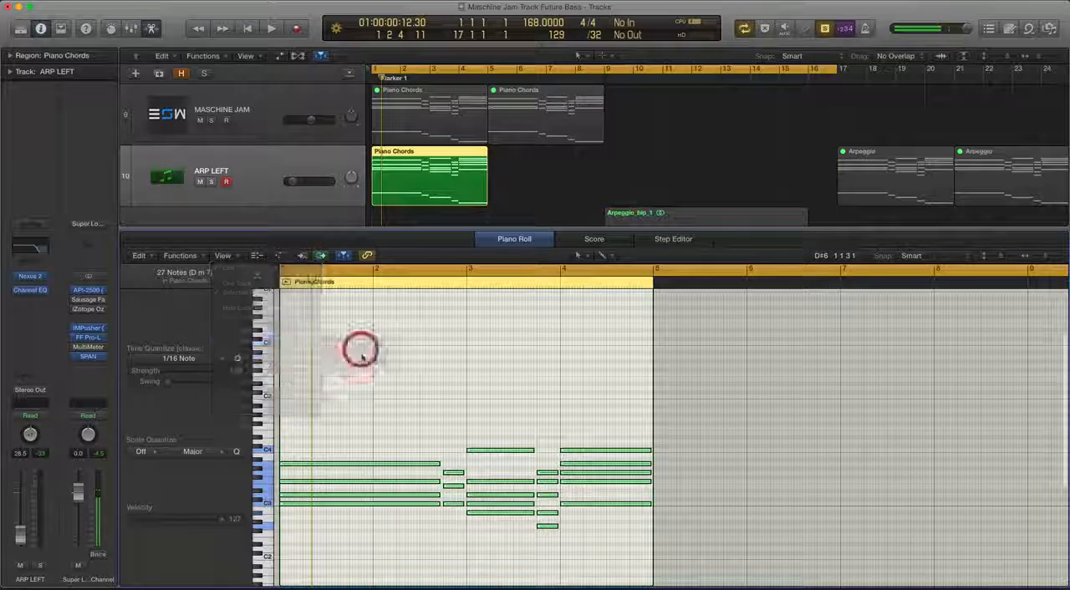
Lower the velocity of all notes in the Piano Chords region to 43 and briefly play back the result
left_click_drag(356, 373, 618, 545)
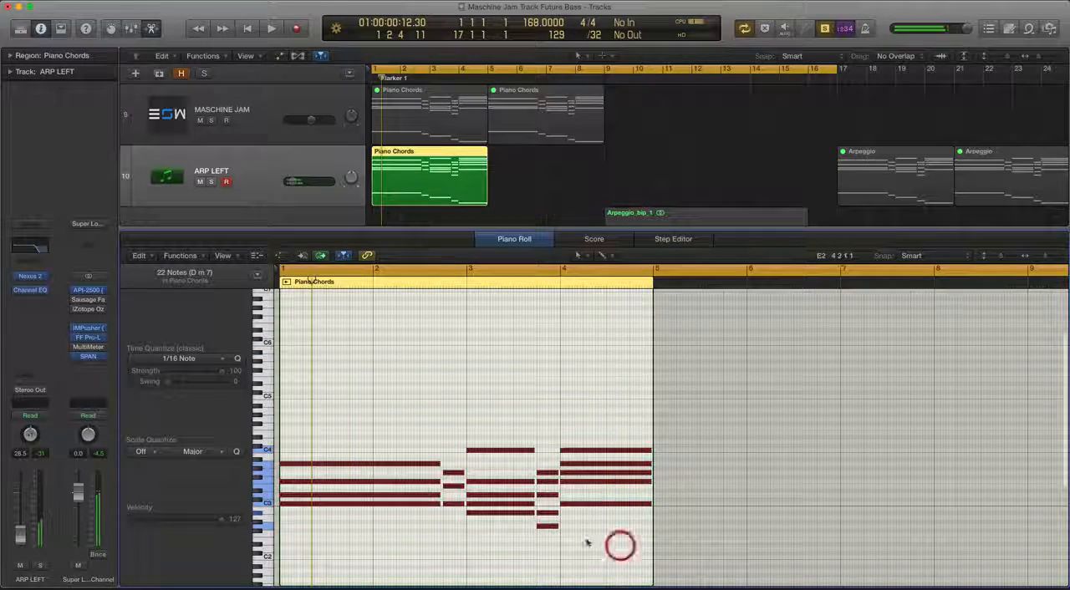
key("t")
key("v")
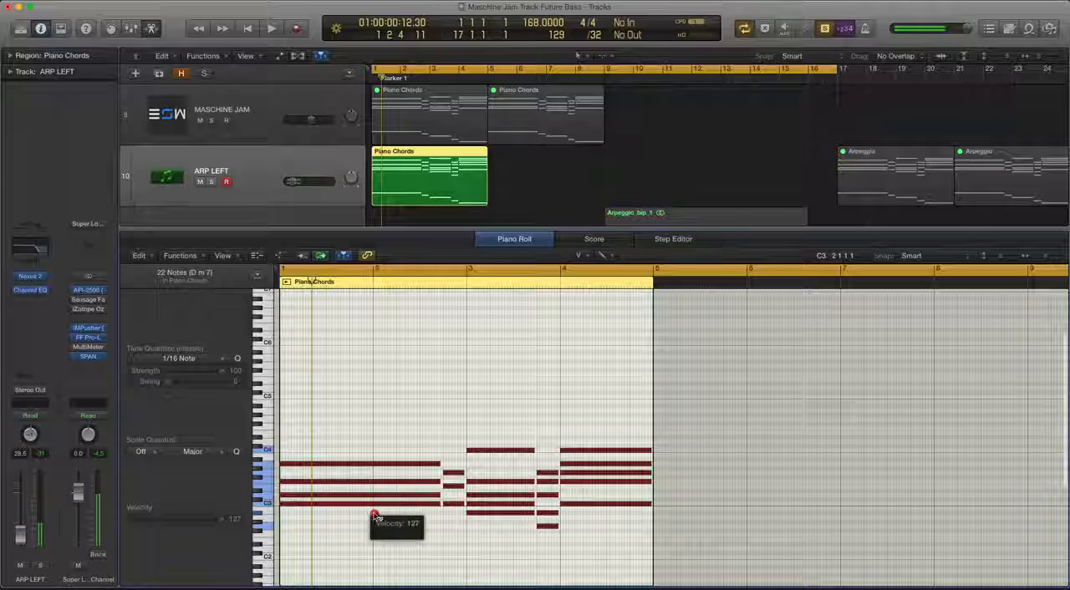
left_click_drag(376, 518, 368, 574)
left_click_drag(401, 504, 401, 544)
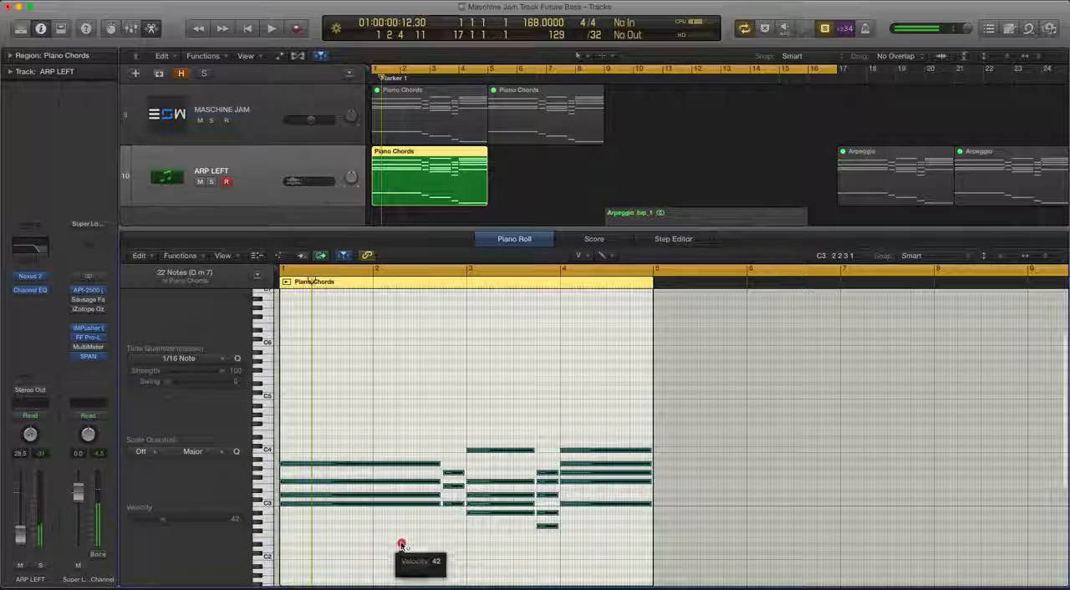
left_click(371, 501)
key("space")
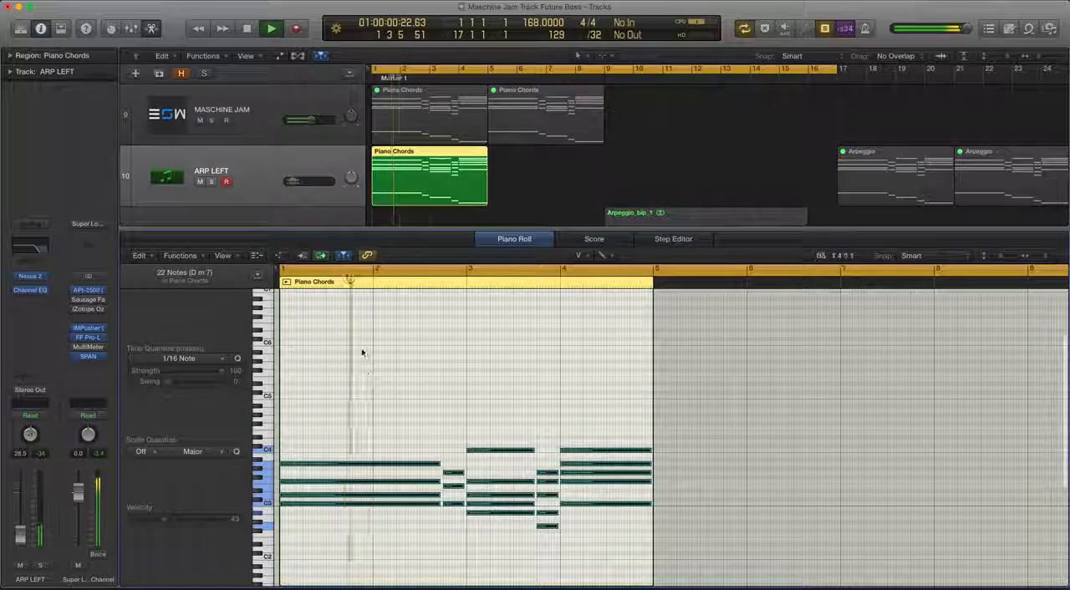
key("space")
Move the ARP LEFT Piano Chords region to bar 9, add a copy at bar 13, and hide the mixer
key("x")
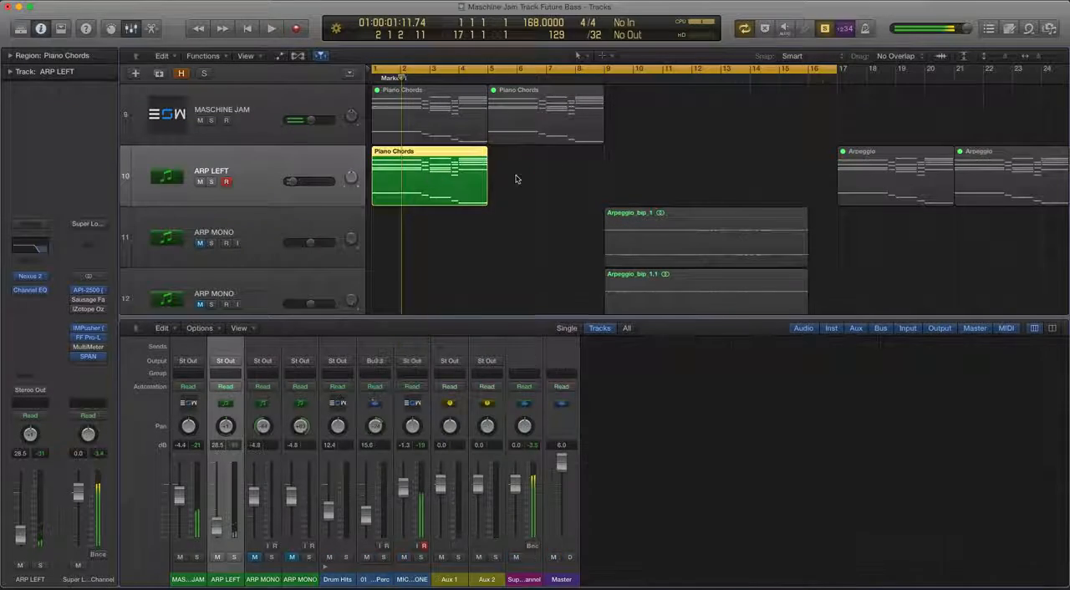
left_click(516, 176)
right_click(443, 177)
right_click(436, 178)
double_click(417, 175)
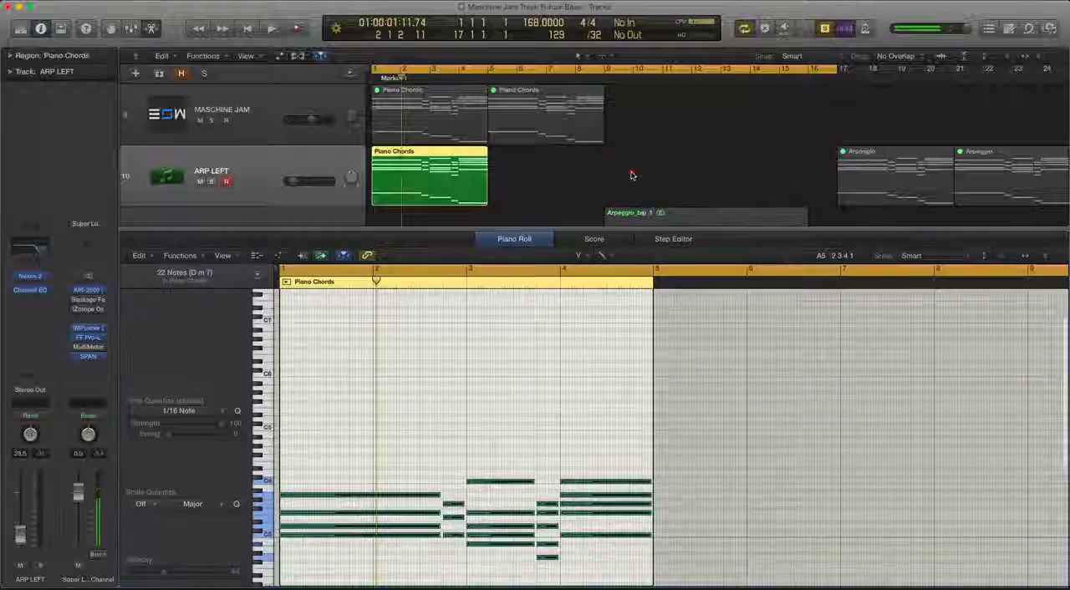
left_click(557, 179)
left_click_drag(472, 174, 776, 181)
scroll(617, 152, "down", 2)
key("x")
key("x")
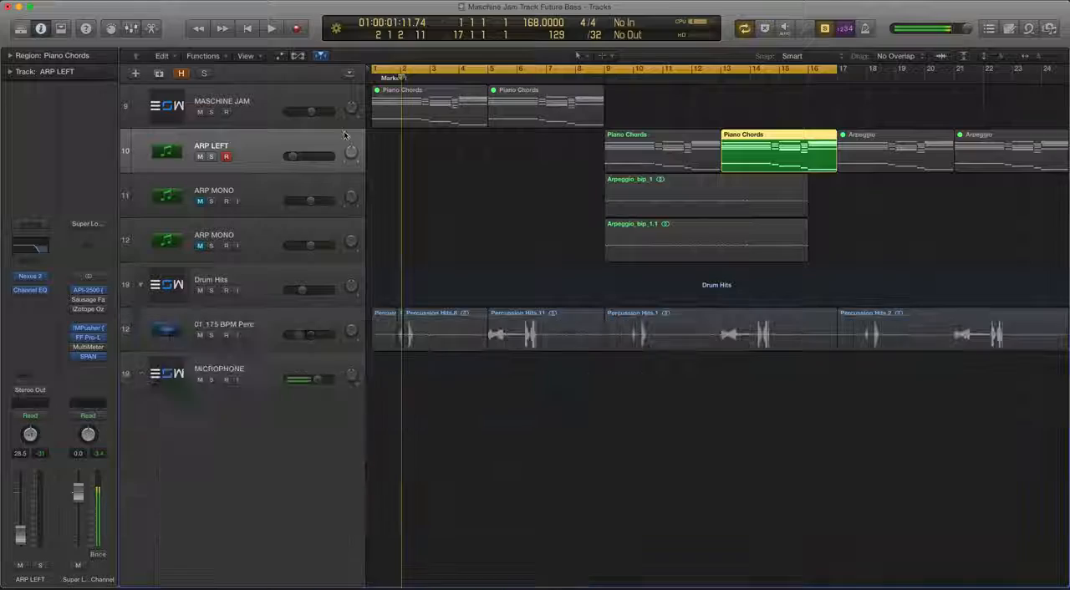
Open the Maschine plug-in window of the MASCHINE JAM track and bring the full group list into view
left_click(268, 107)
left_click(30, 276)
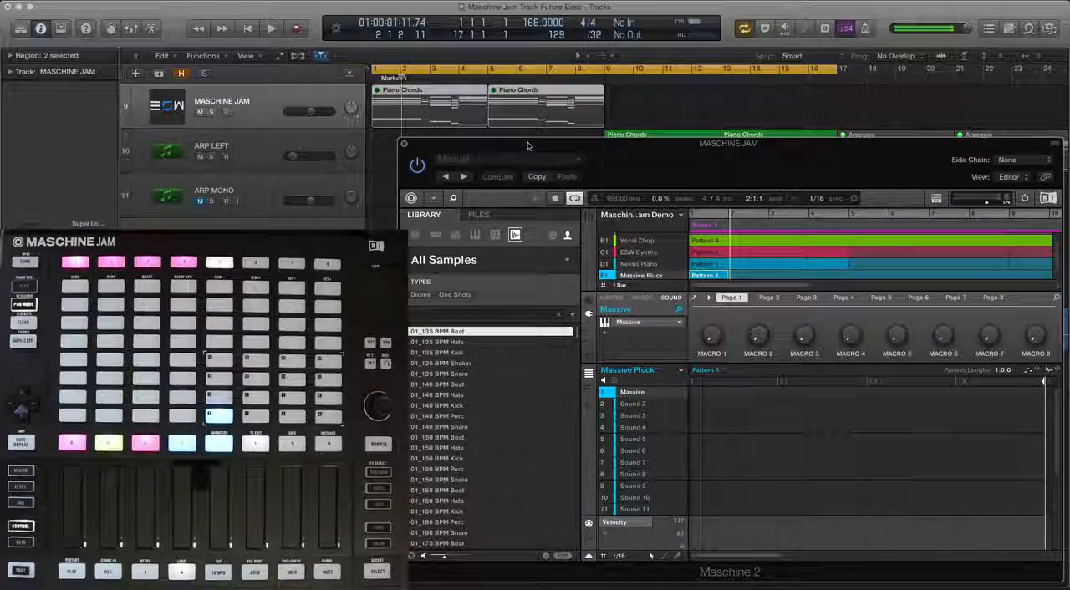
left_click_drag(528, 146, 529, 145)
scroll(565, 108, "up", 2)
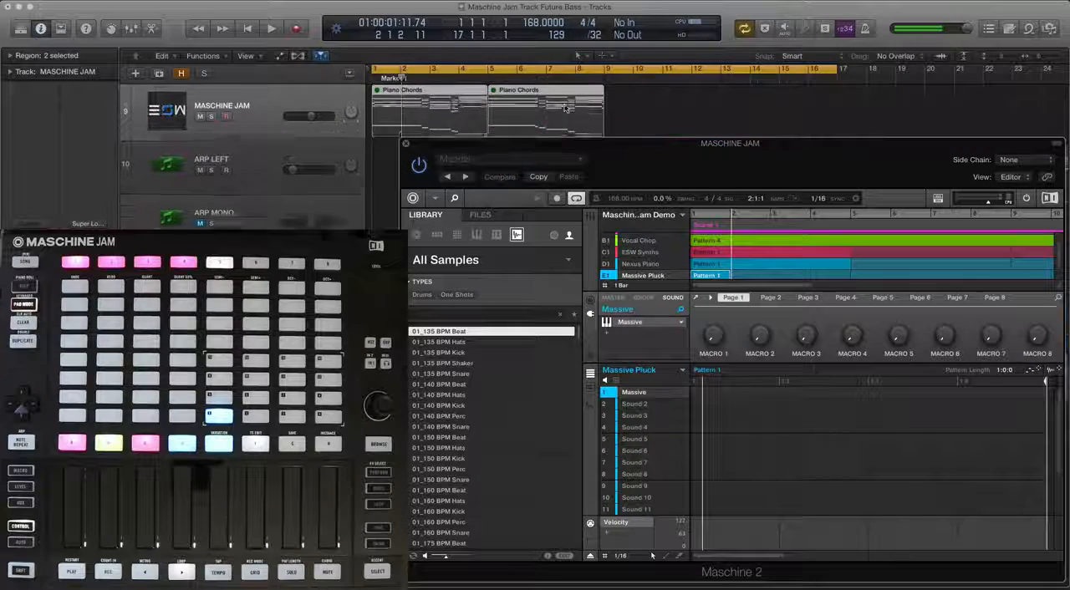
scroll(523, 131, "up", 1)
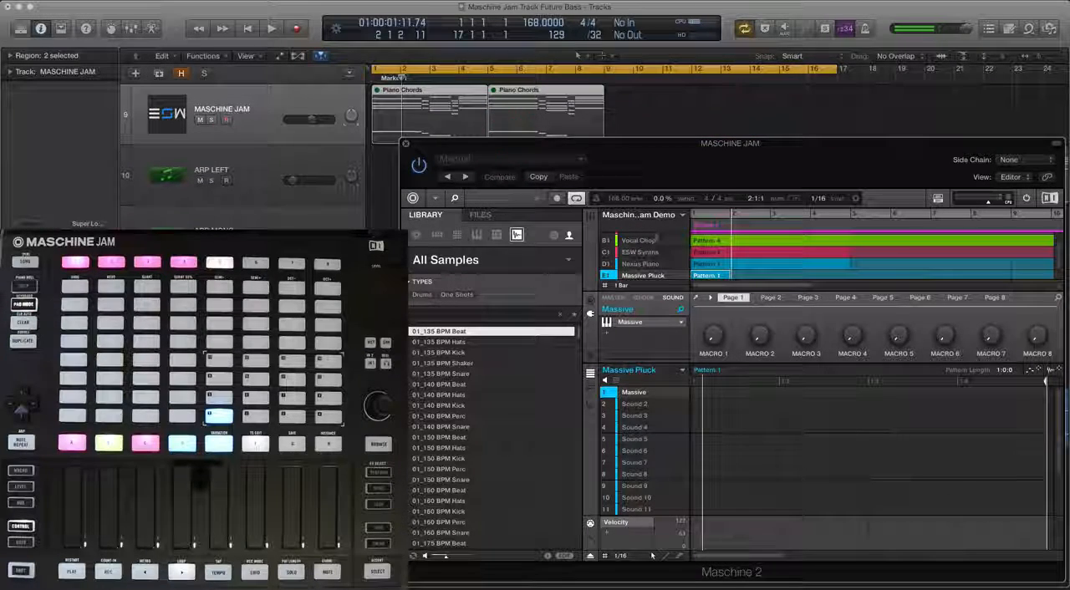
scroll(658, 251, "up", 1)
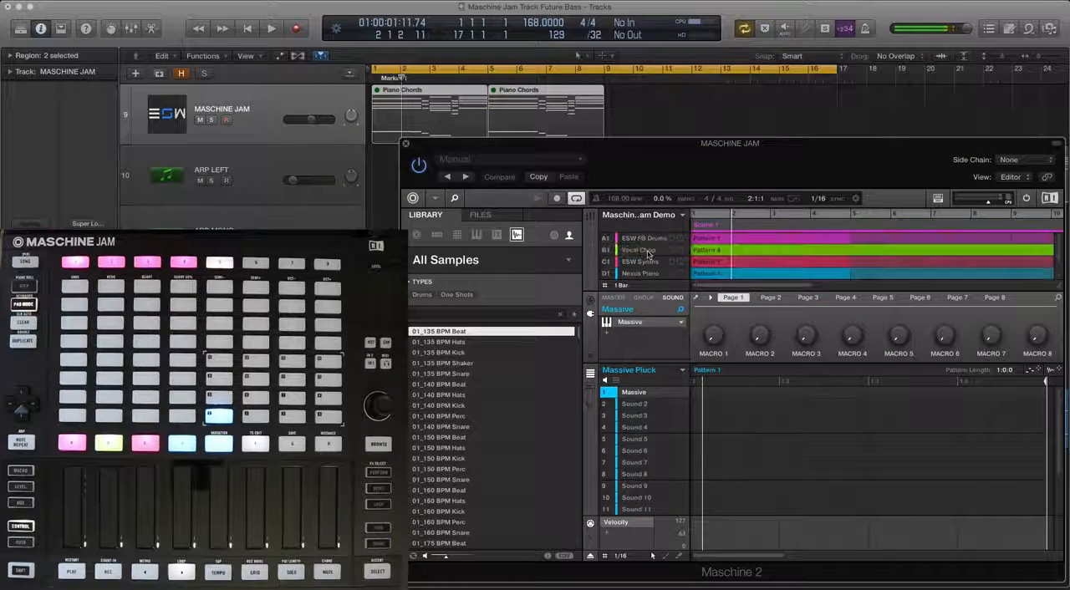
Go through the ESW FB Drums, Vocal Chop and ESW Synths groups and unmute the Serum Amb Arp sound
left_click(644, 238)
left_click(639, 251)
left_click(638, 239)
left_click(640, 251)
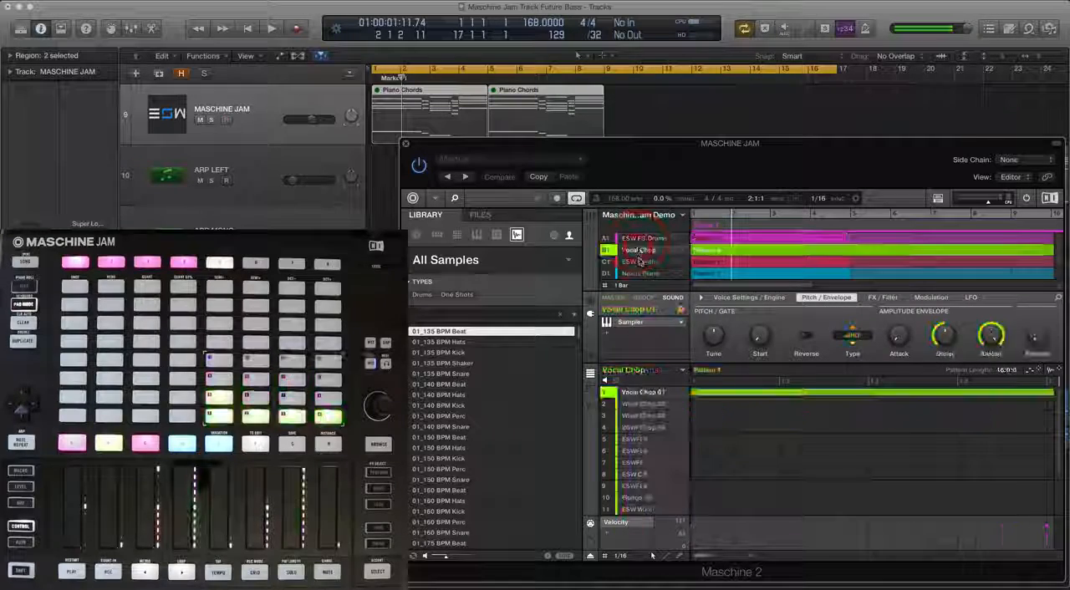
left_click(641, 263)
scroll(644, 259, "down", 2)
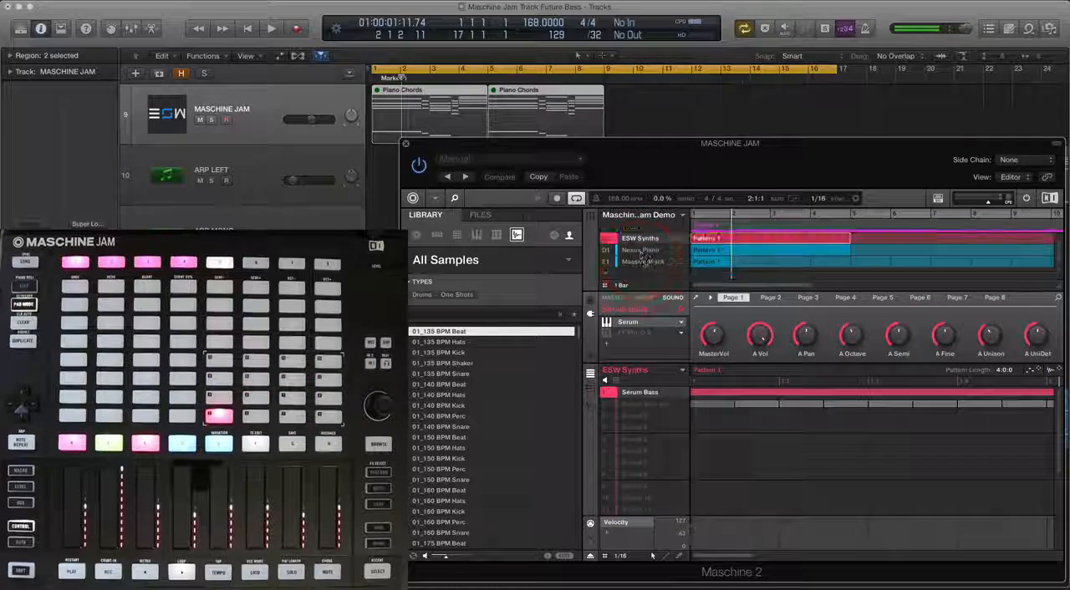
left_click(611, 405)
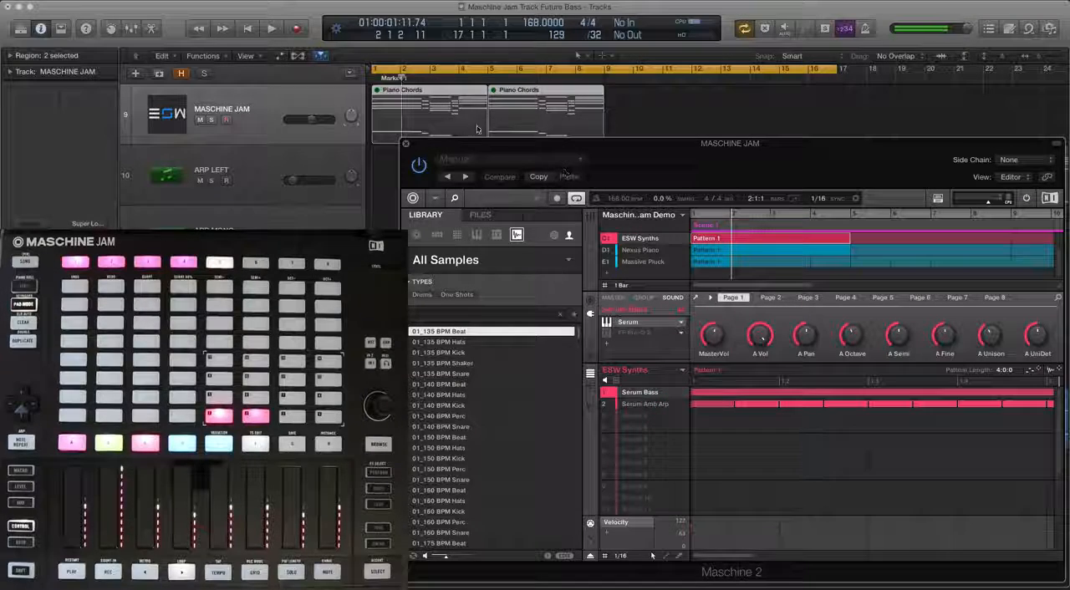
Play back the song while checking the Nexus Piano and ESW Synths groups and the ARP LEFT track's volume
left_click(652, 252)
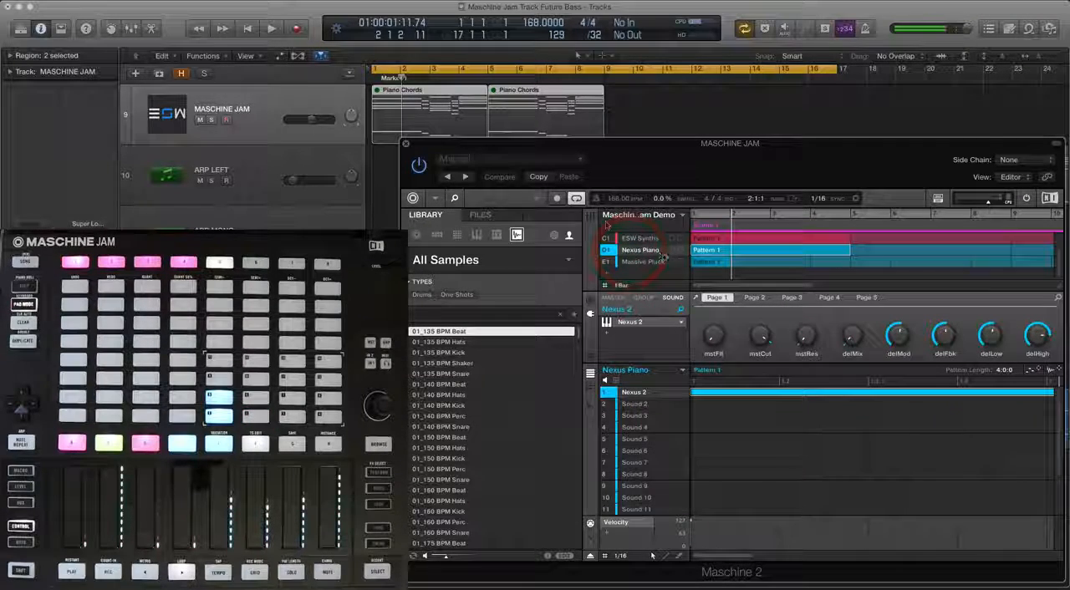
mouse_move(582, 153)
left_mouse_down()
mouse_move(583, 284)
mouse_move(592, 156)
left_mouse_up()
left_click_drag(583, 139, 584, 150)
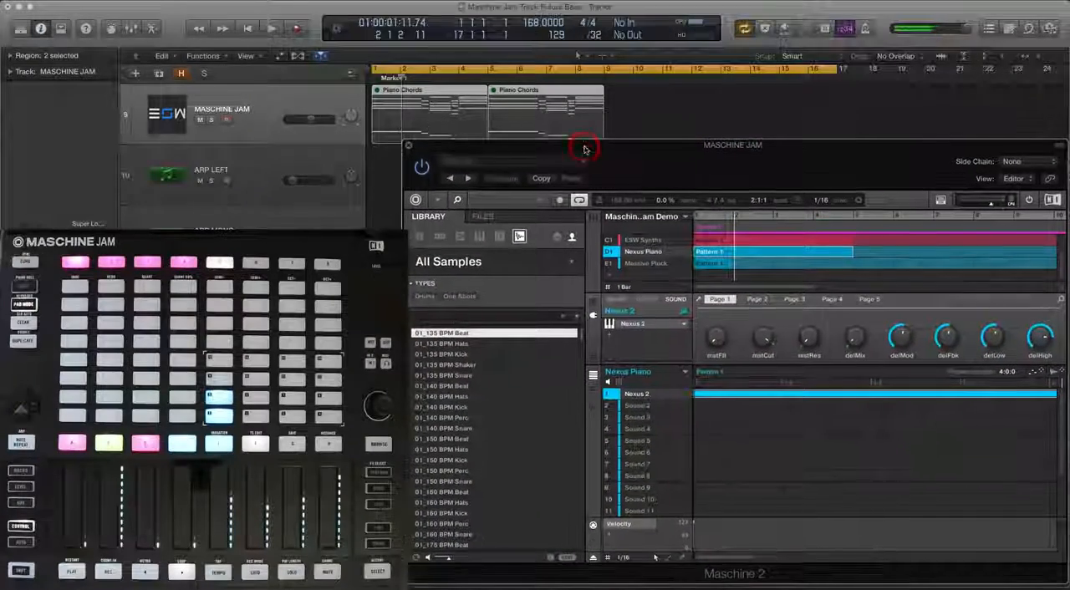
key("space")
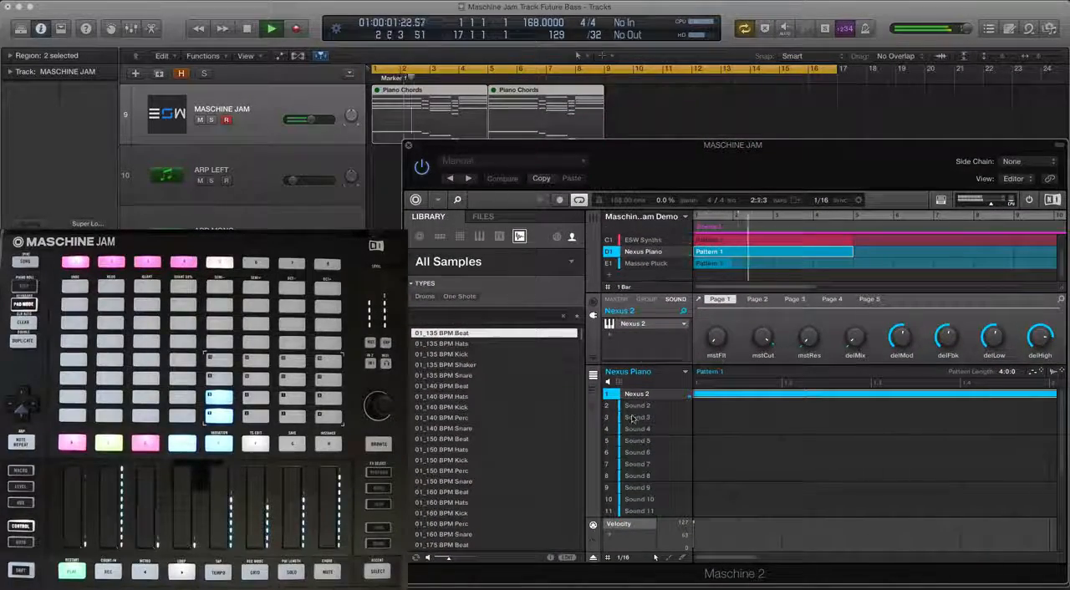
left_click(643, 241)
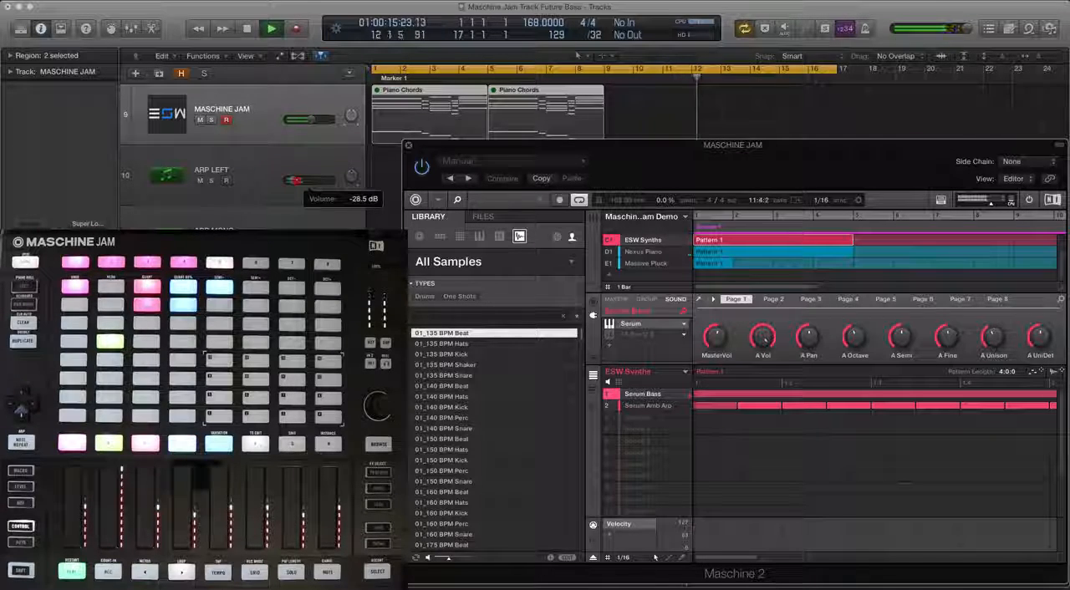
left_click_drag(295, 179, 295, 180)
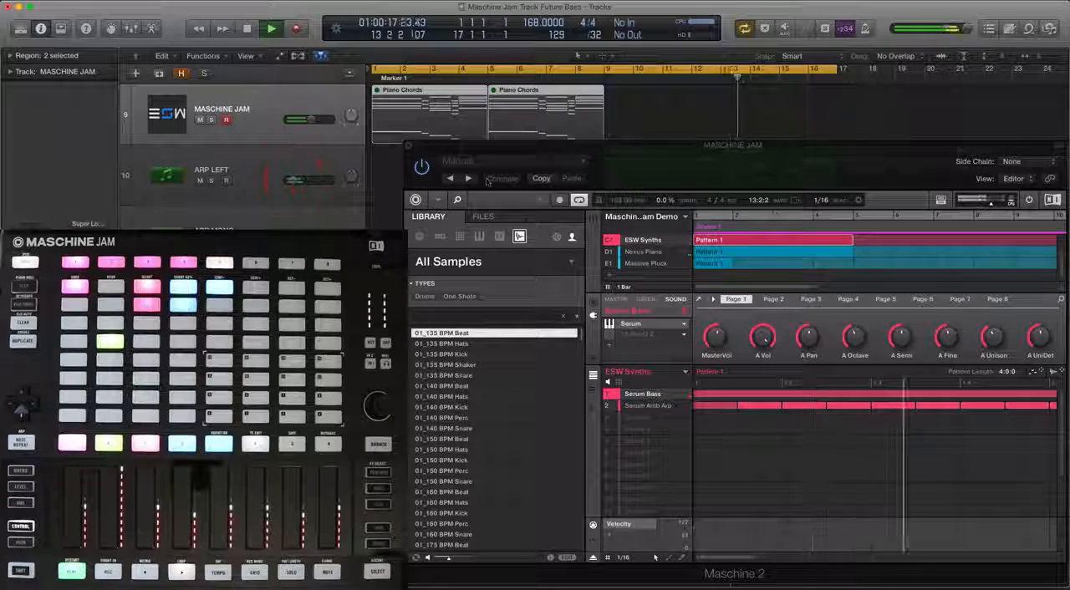
scroll(611, 242, "up", 2)
left_click(611, 242)
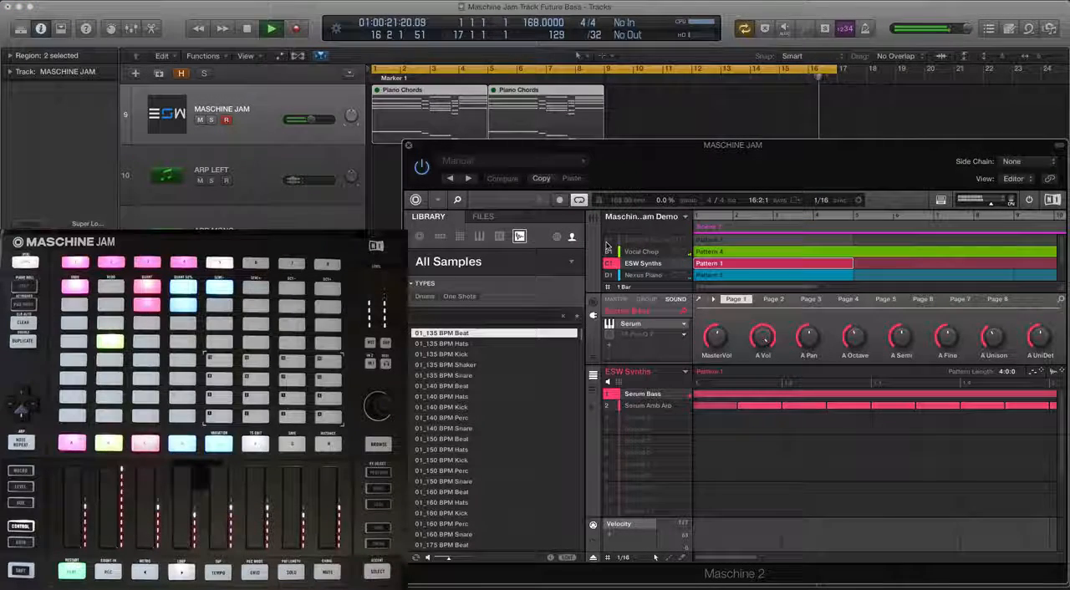
scroll(607, 247, "up", 1)
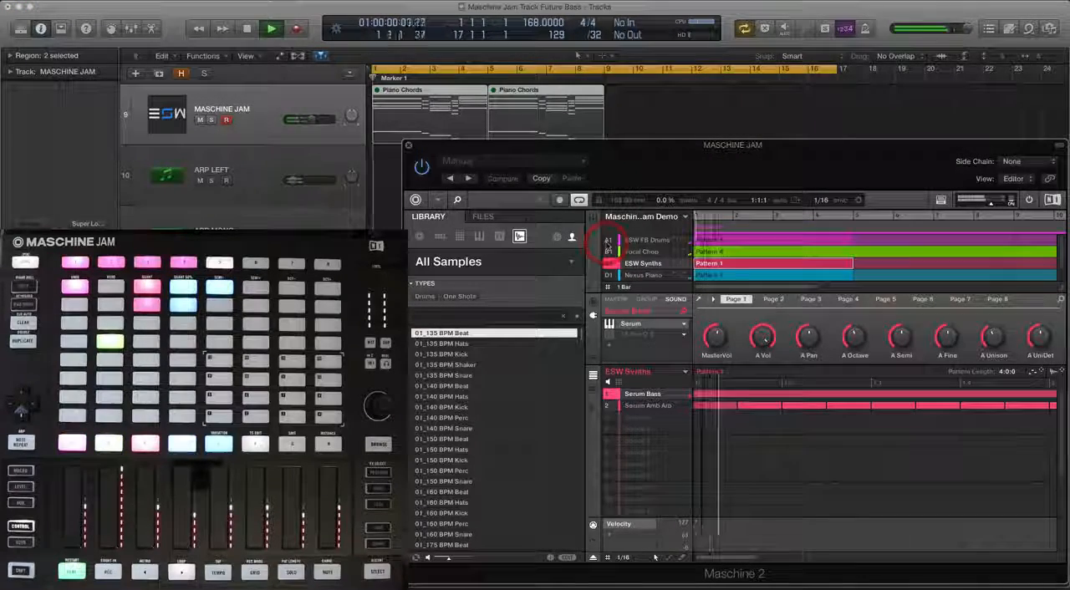
Close the Maschine window, stop playback, mute the ARP LEFT track and unmute both ARP MONO tracks
left_click(409, 145)
key("space")
left_click(232, 203)
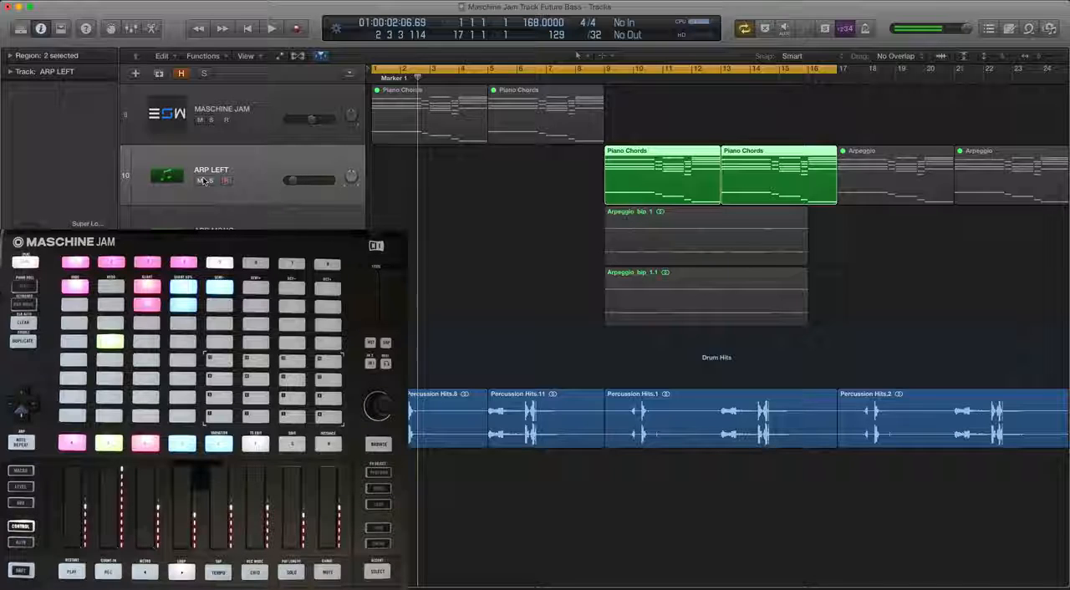
left_click(810, 178)
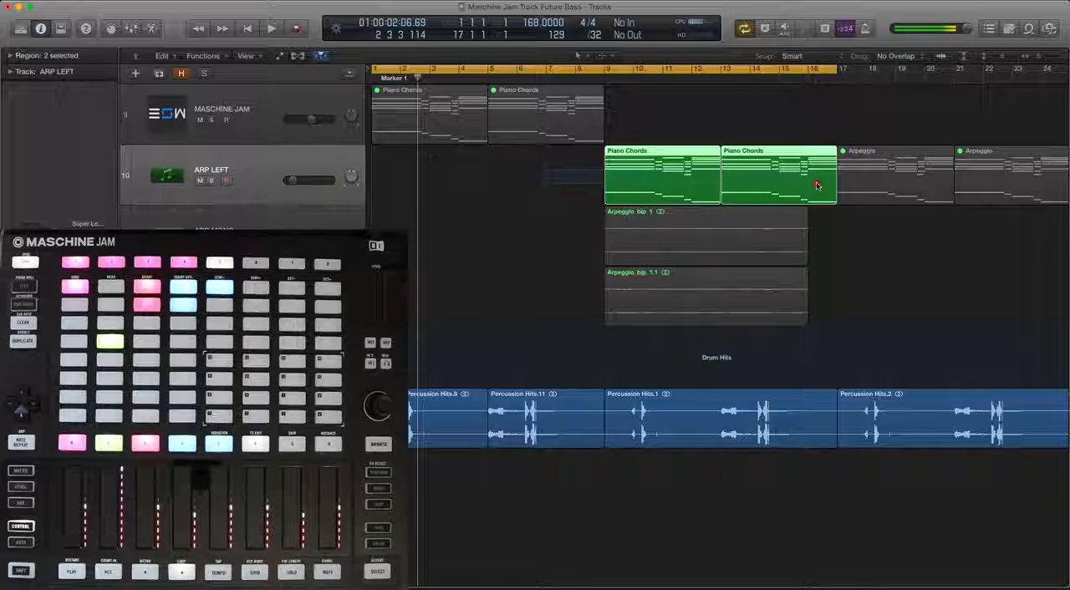
left_click(201, 180)
left_click(221, 221)
left_click_drag(201, 241, 200, 302)
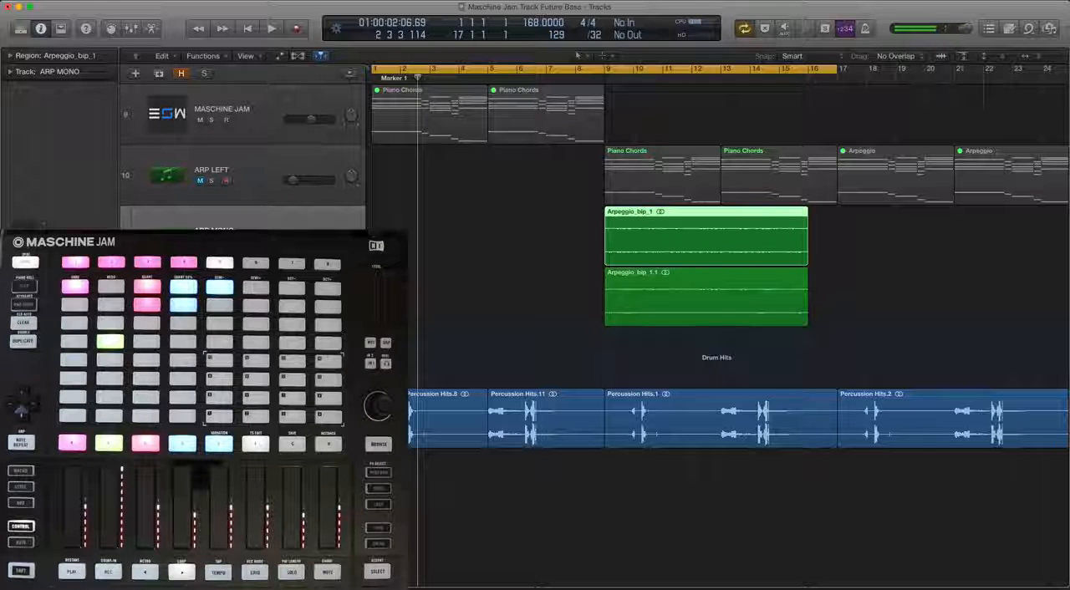
left_click(706, 297)
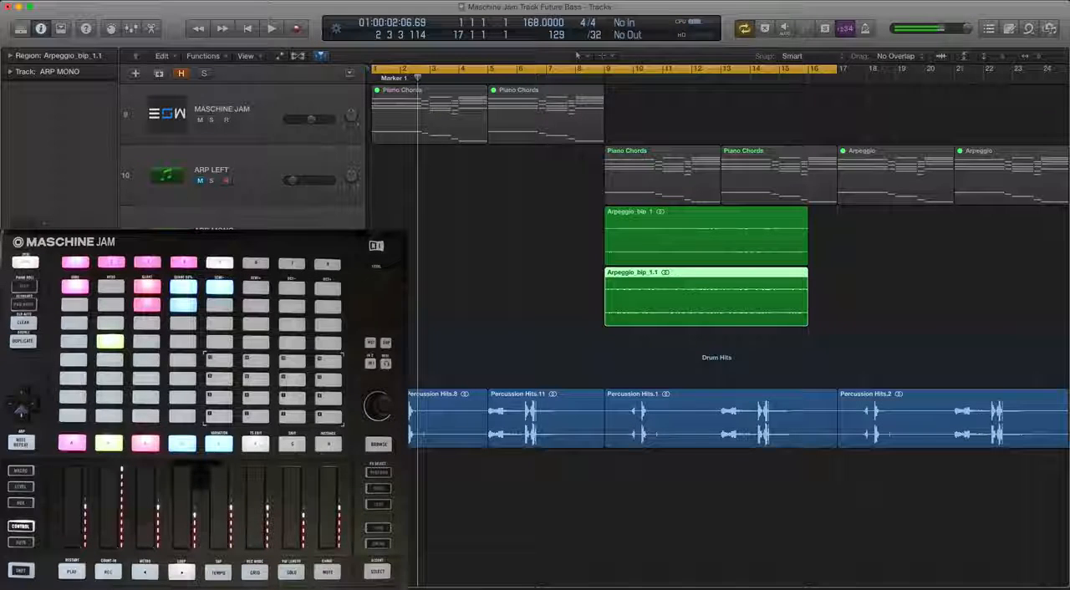
Play the arrangement with the ARP MONO audio from the start, with the Maschine window shown again, and stop near bar 15
left_click(239, 173)
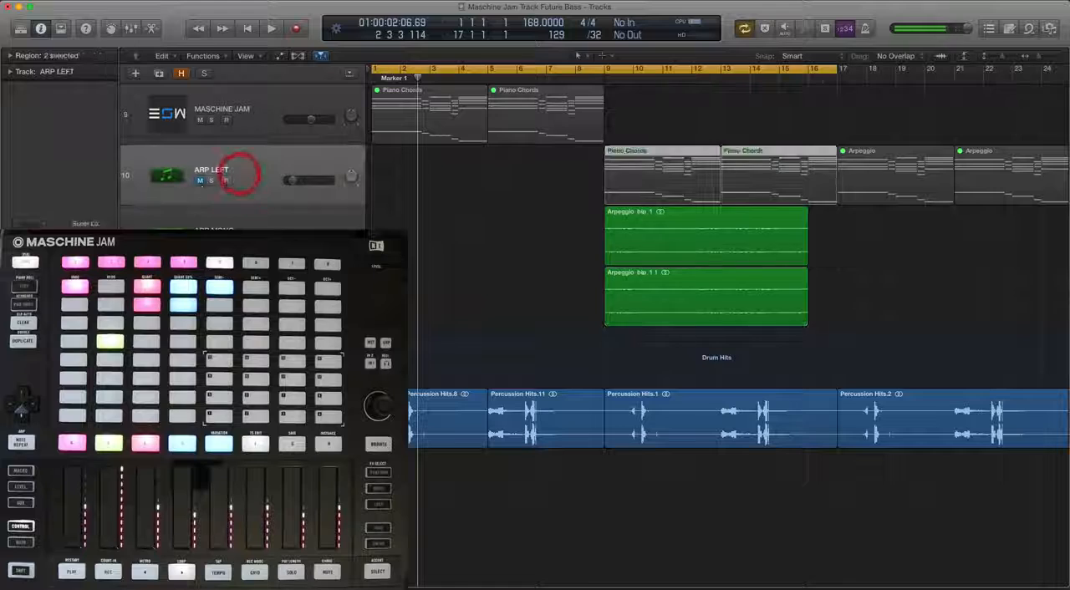
left_click(83, 157)
left_click(255, 108)
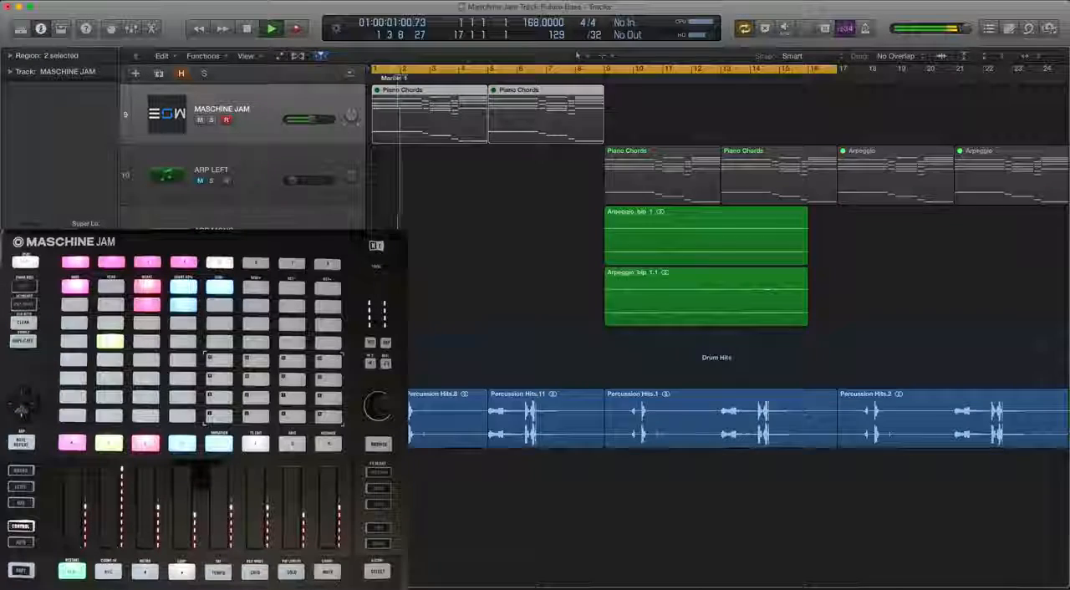
key("v")
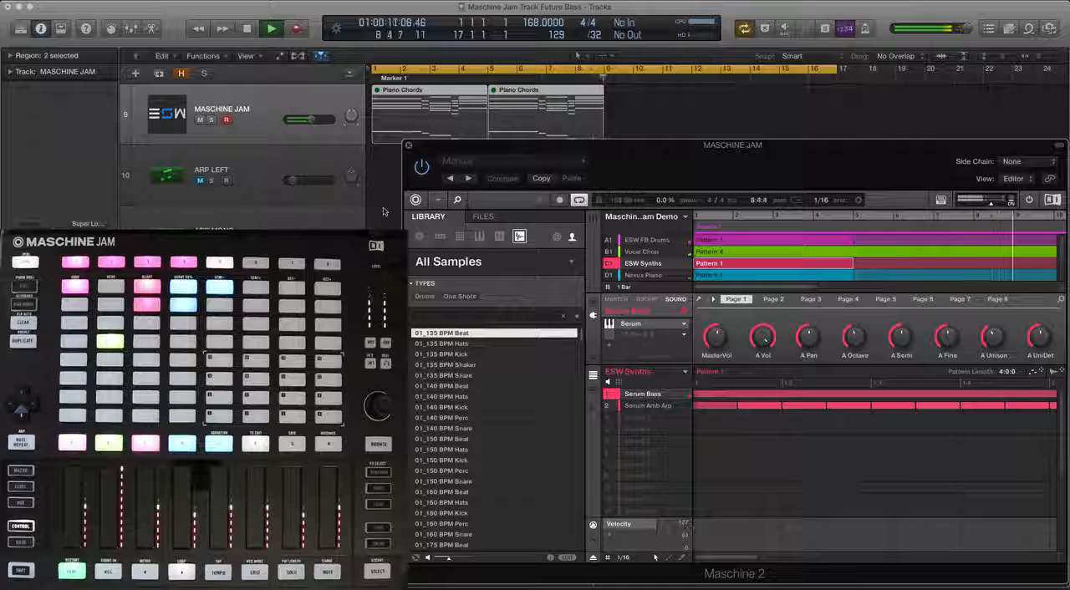
left_click(278, 214)
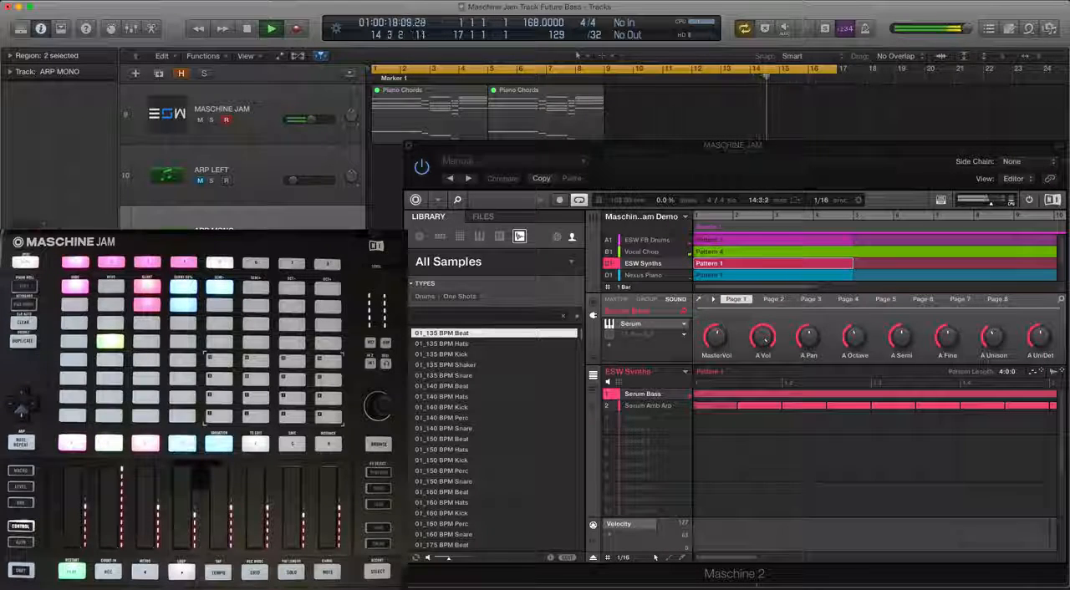
left_click(615, 252)
key("space")
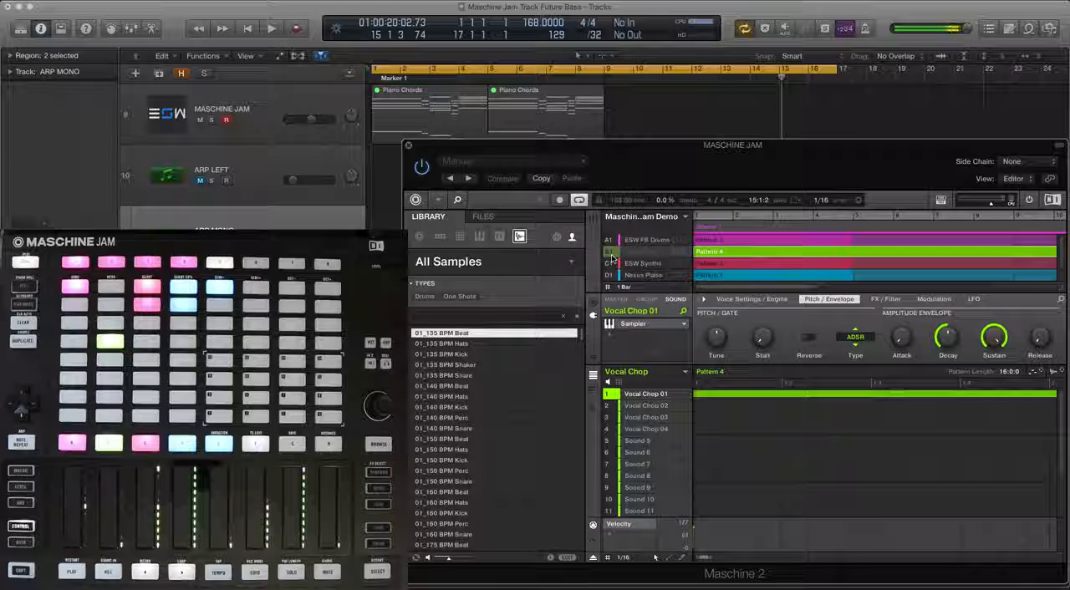
Review the ESW FB Drums, Vocal Chop, ESW Synths, Nexus Piano and Massive Pluck groups and their patterns in Maschine
left_click(646, 241)
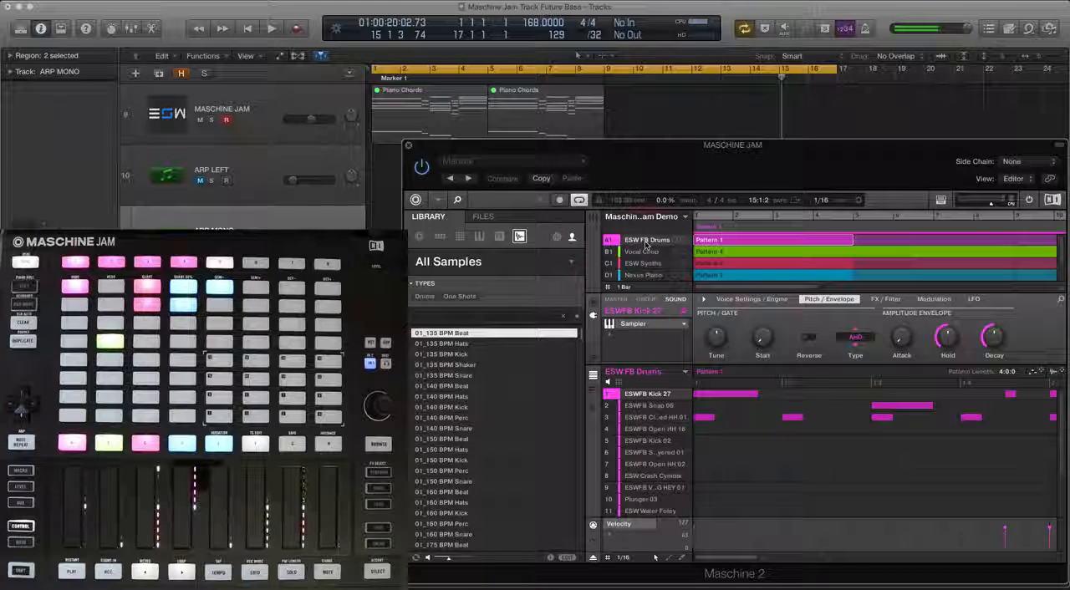
left_click(649, 252)
left_click(650, 264)
left_click(648, 262)
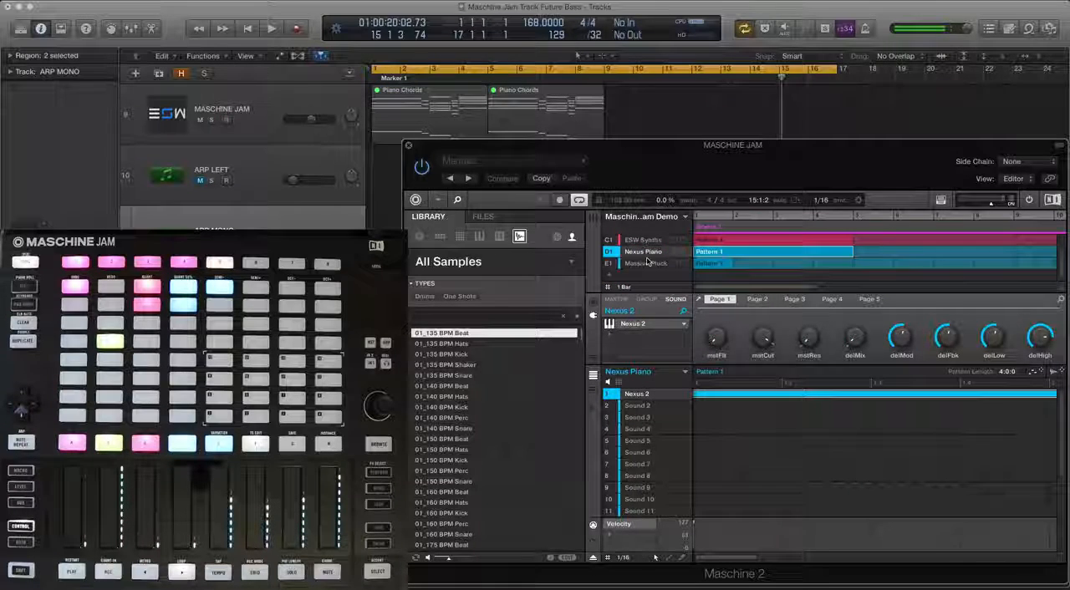
scroll(656, 263, "up", 2)
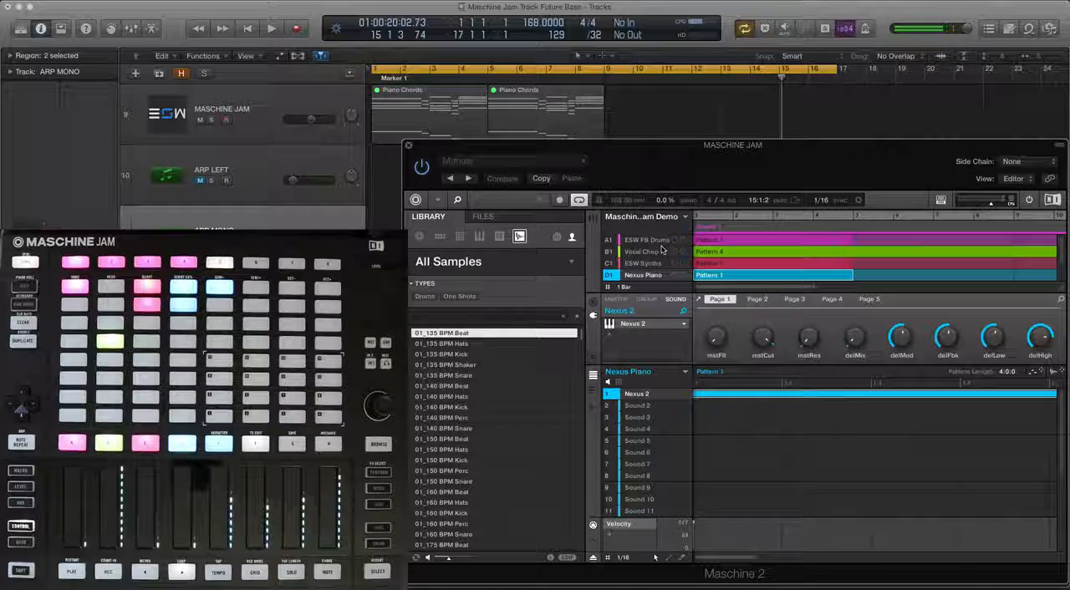
left_click(657, 241)
left_click(653, 254)
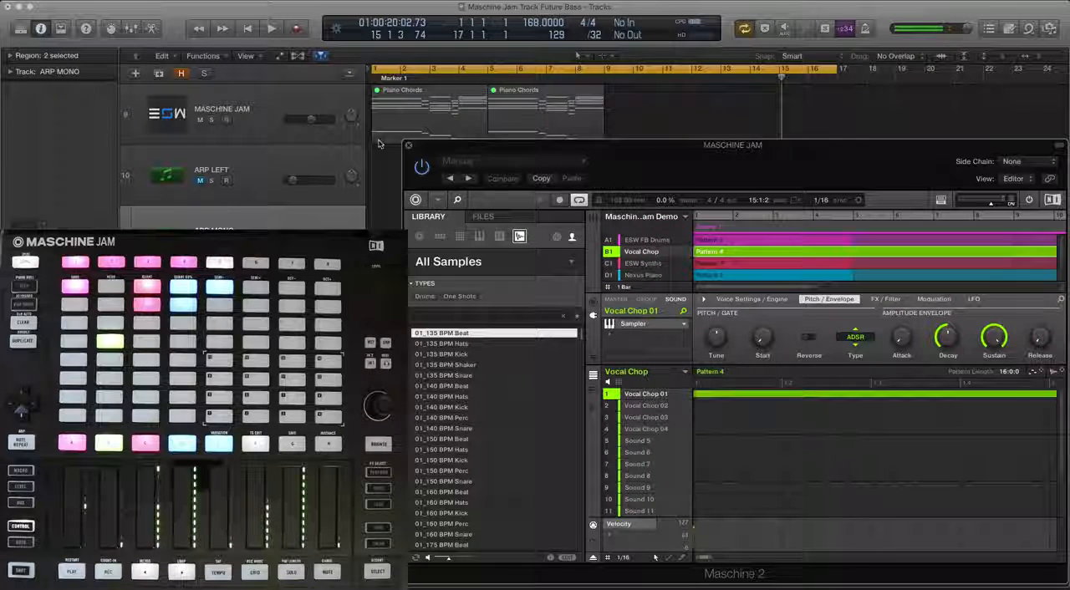
left_click(646, 242)
left_click(646, 252)
left_click(646, 264)
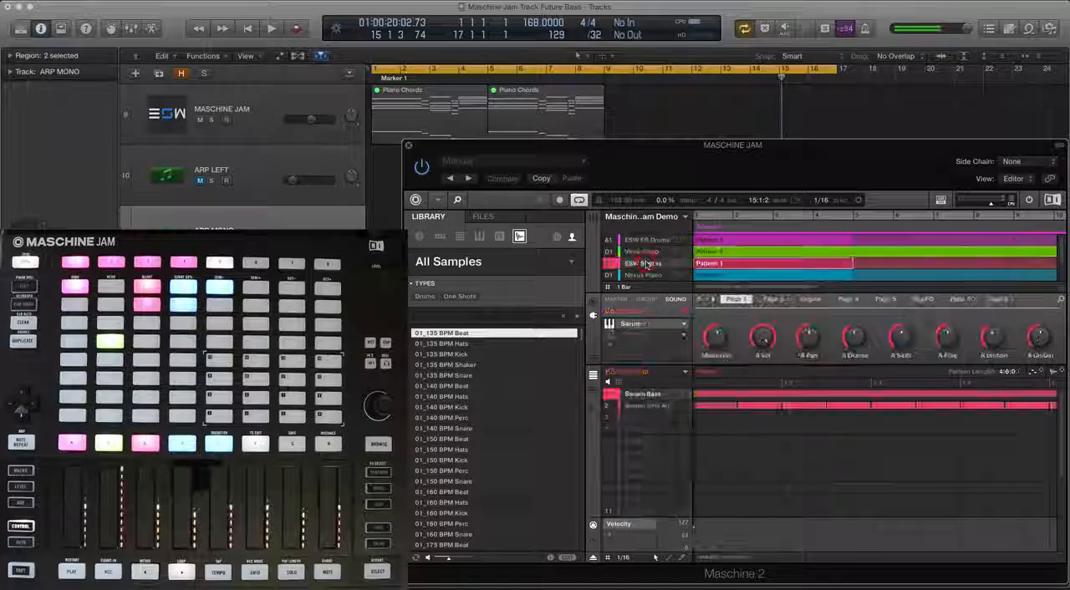
scroll(646, 263, "down", 2)
left_click(646, 253)
left_click(649, 263)
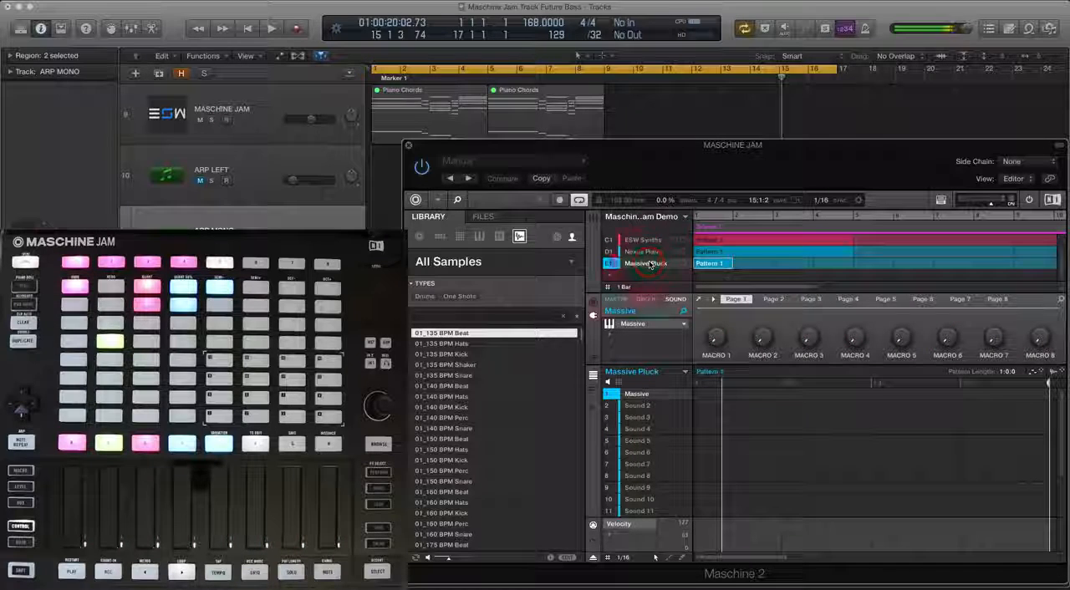